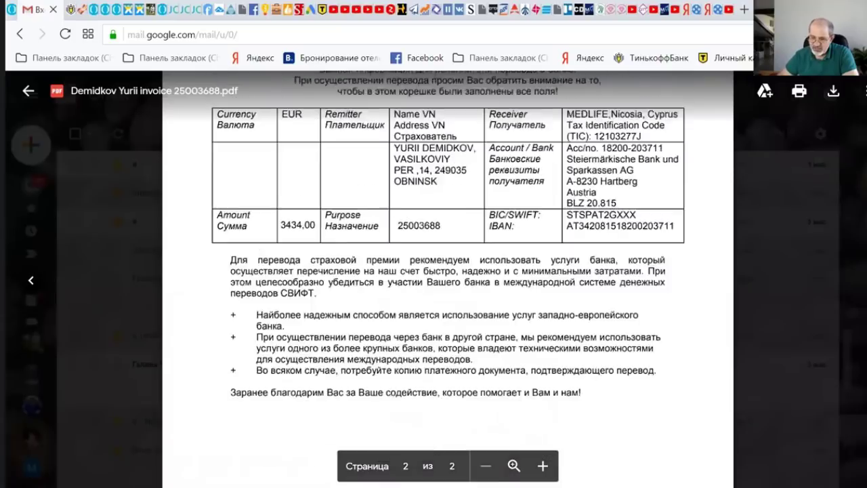
- Scroll the invoice PDF to the payment table and select the SWIFT code STSPAT2GXXX
scroll(448, 285, up, 5)
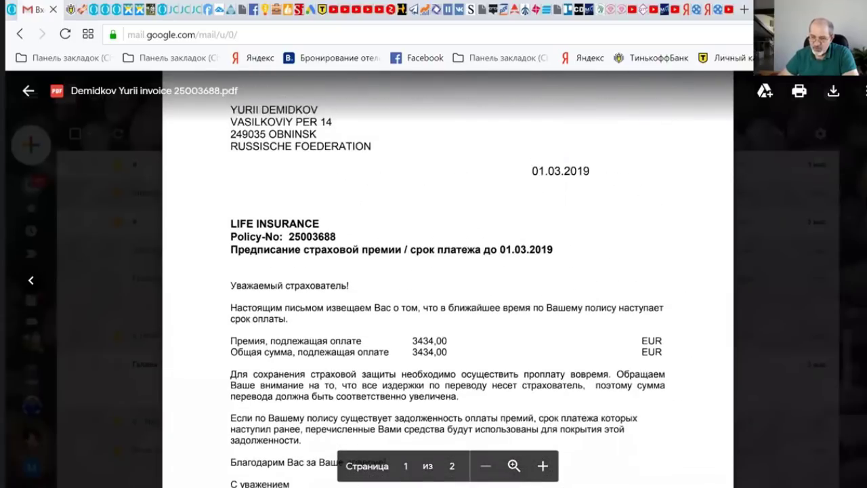
scroll(447, 271, down, 3)
scroll(447, 271, up, 1)
scroll(447, 271, down, 1)
scroll(447, 271, down, 3)
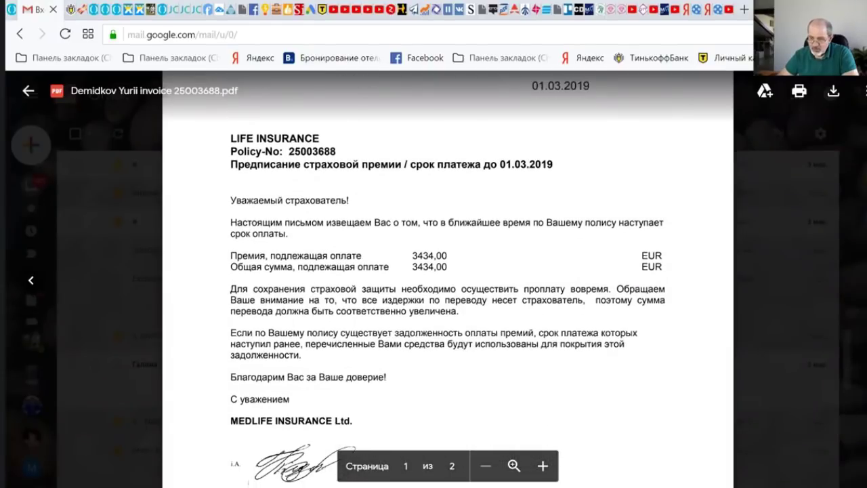
scroll(448, 271, up, 1)
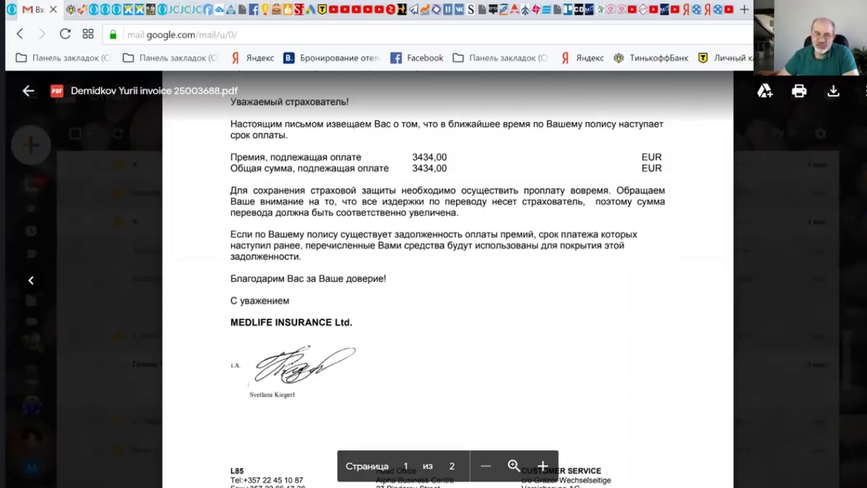
scroll(448, 277, down, 3)
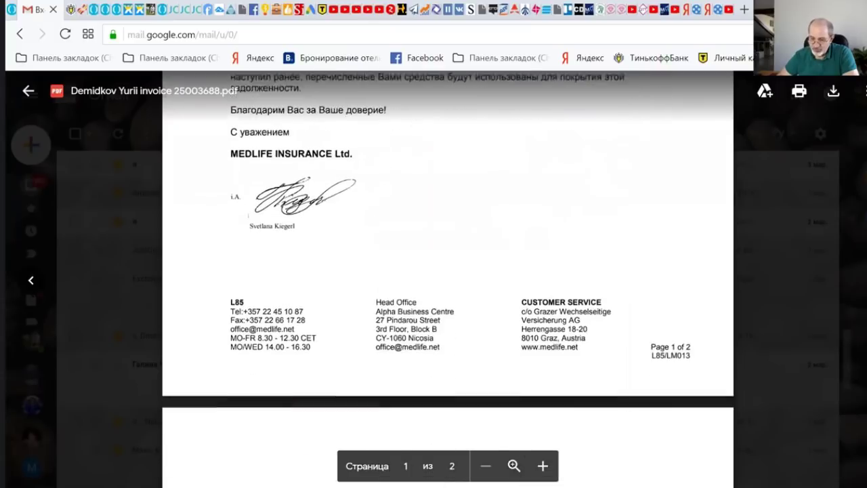
scroll(447, 278, down, 7)
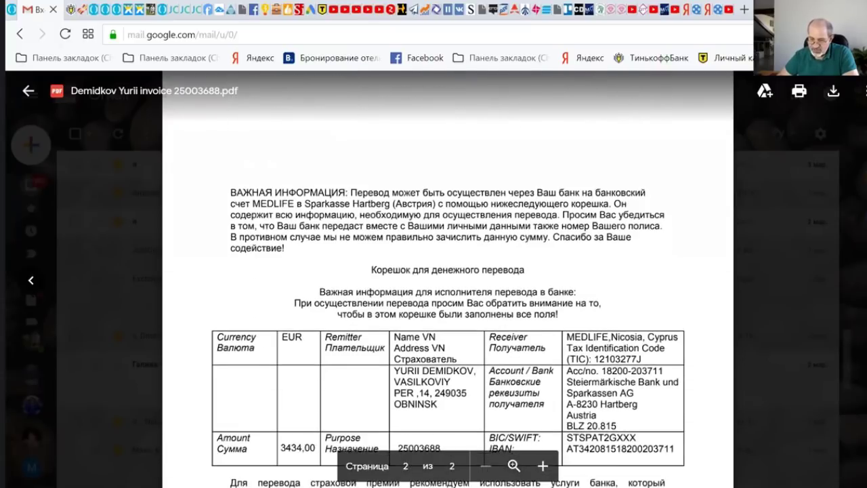
scroll(203, 222, down, 1)
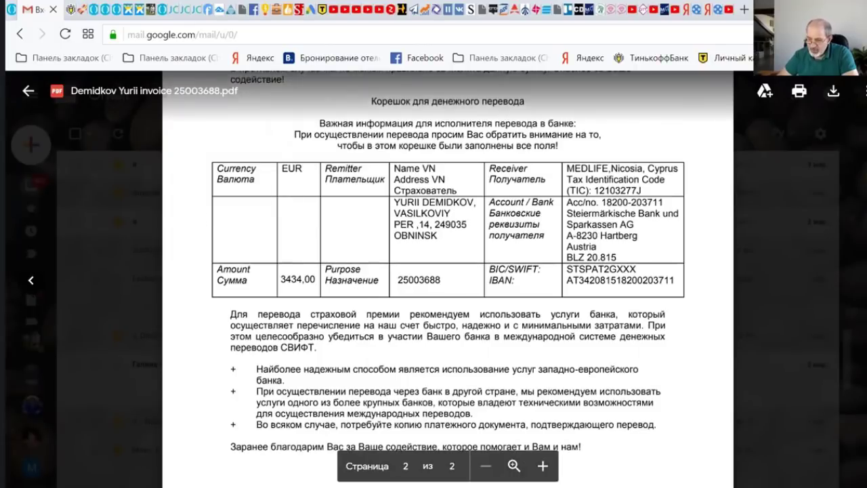
scroll(656, 276, down, 1)
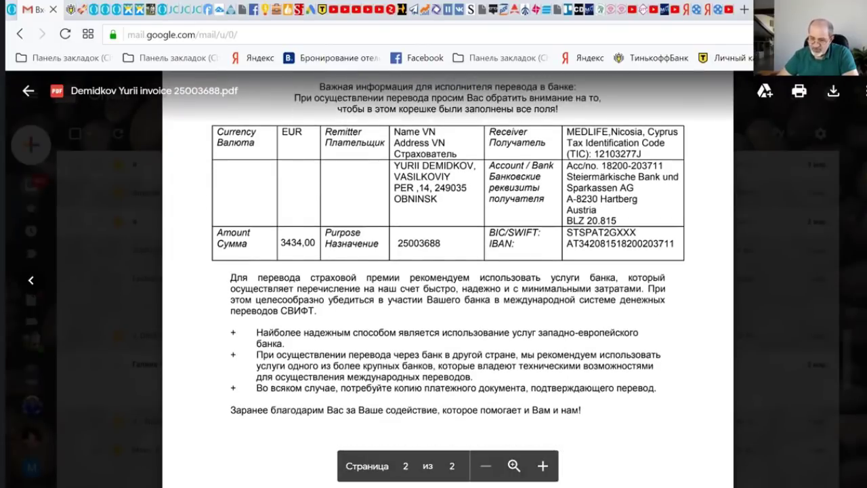
double_click(612, 235)
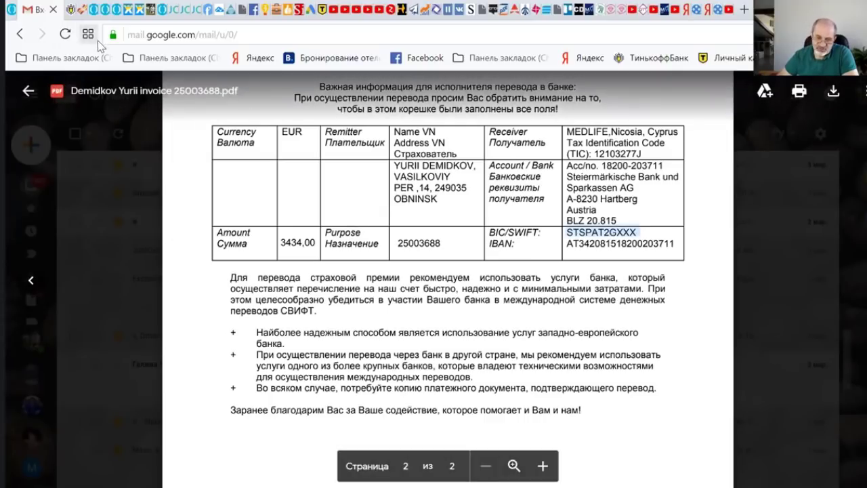
click(69, 9)
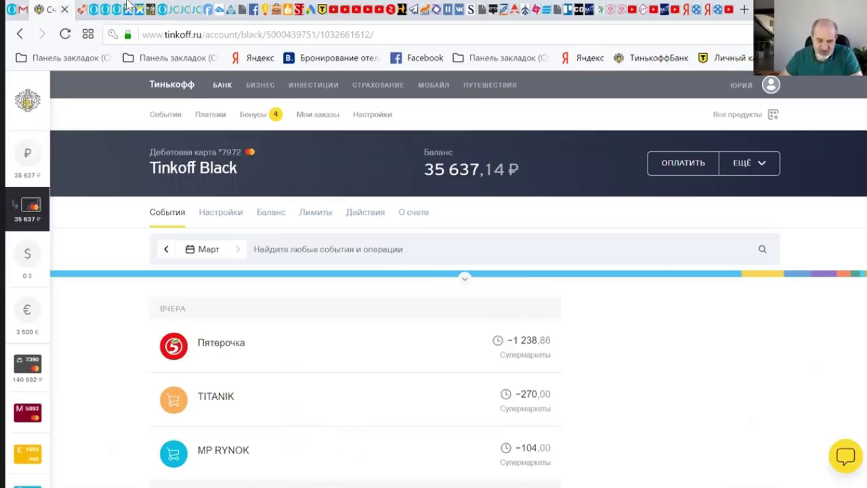
- Expand the Tinkoff sidebar to list all accounts, including Счет Black EUR with 3 500 €
mouse_move(26, 162)
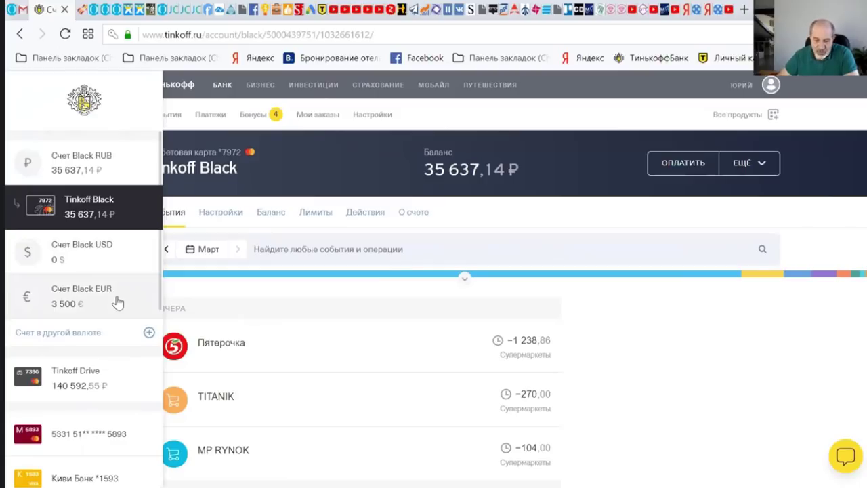
- Start a payment to an organisation (Организациям) from the Счет Black EUR account
click(118, 303)
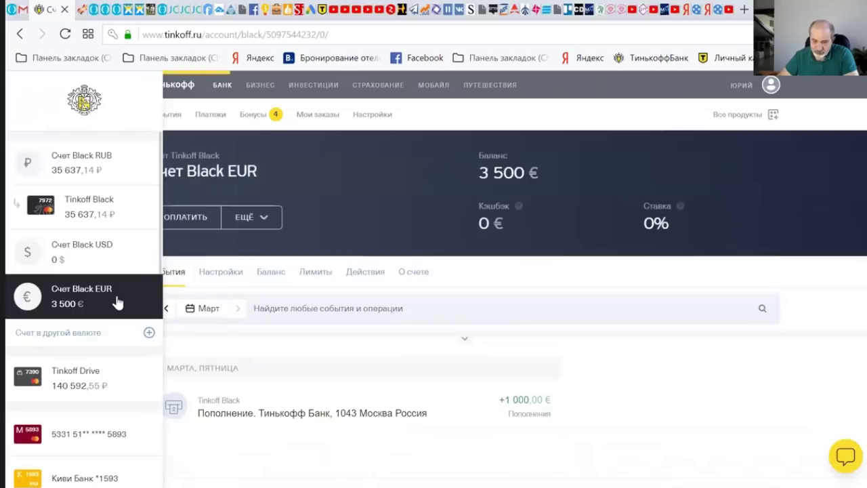
click(185, 218)
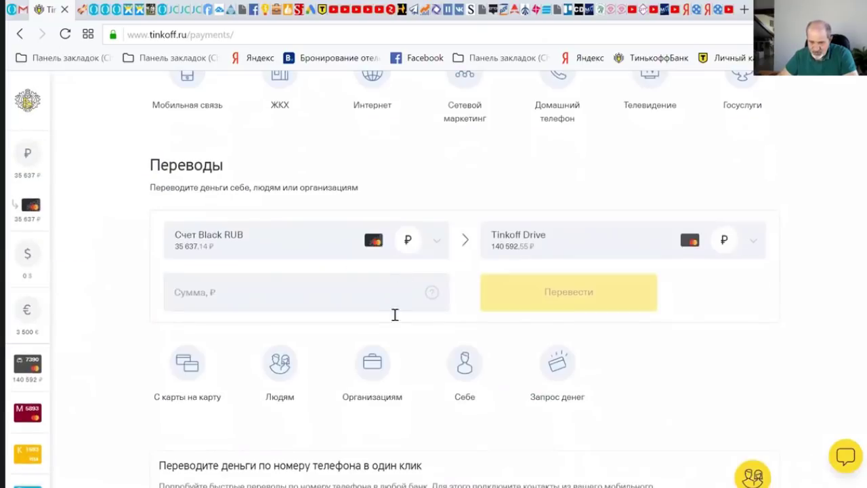
click(371, 370)
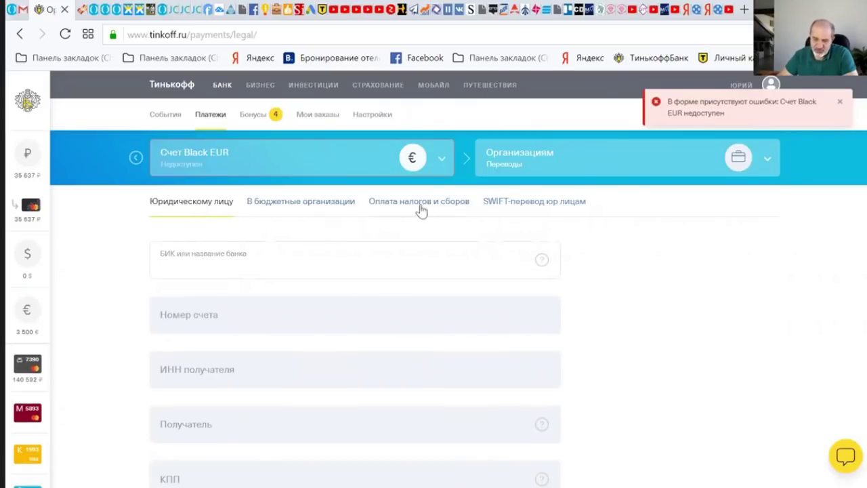
- Switch to SWIFT-перевод юр лицам and choose Международный as the transfer kind
click(525, 203)
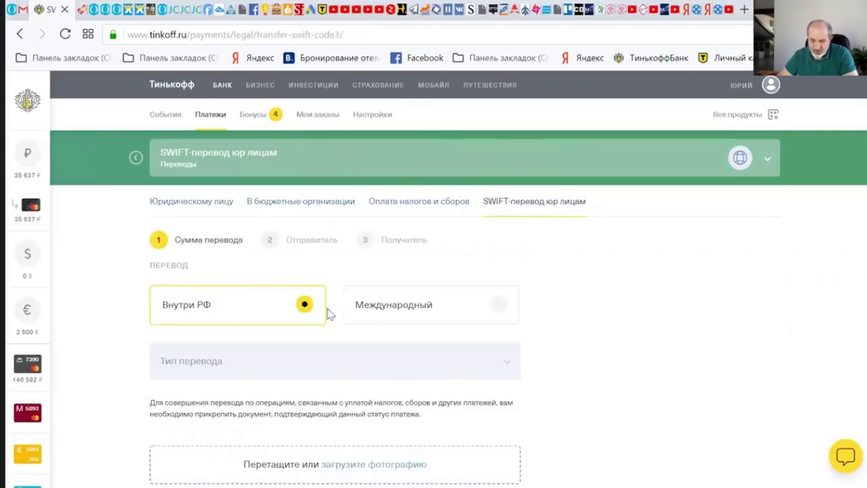
click(390, 312)
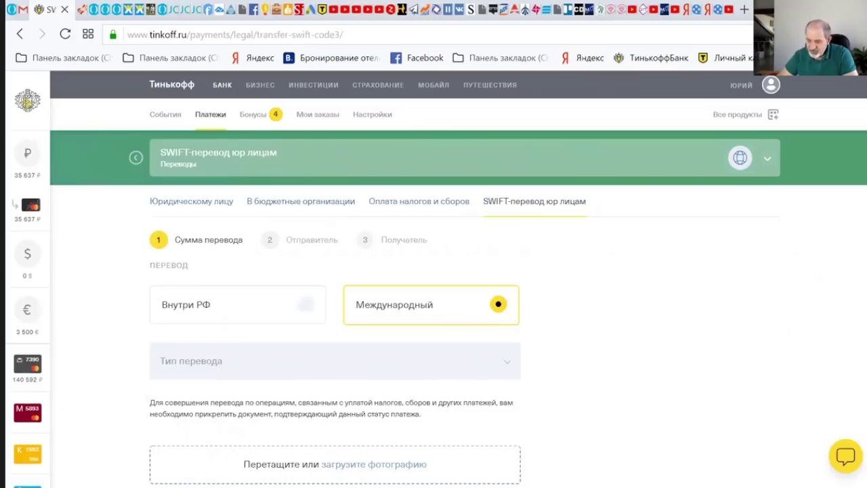
scroll(458, 278, down, 1)
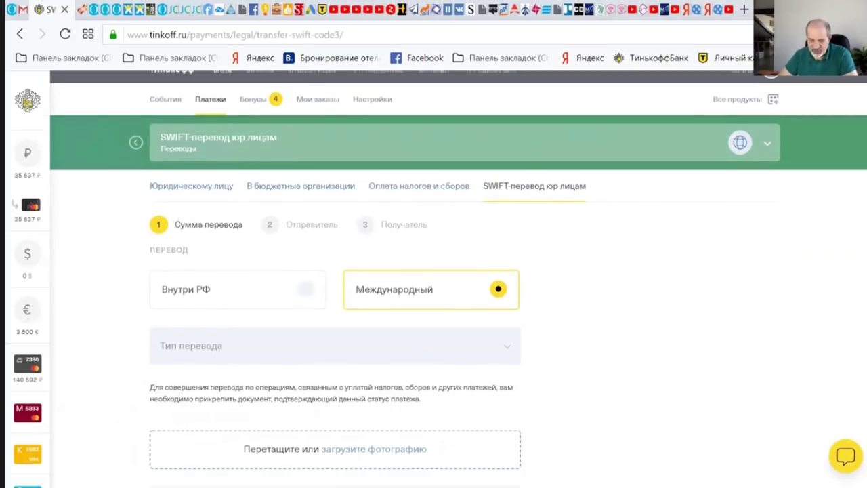
- Browse the Тип перевода options, from education services through to Безвозмездная финансовая помощь
scroll(458, 278, down, 2)
click(506, 179)
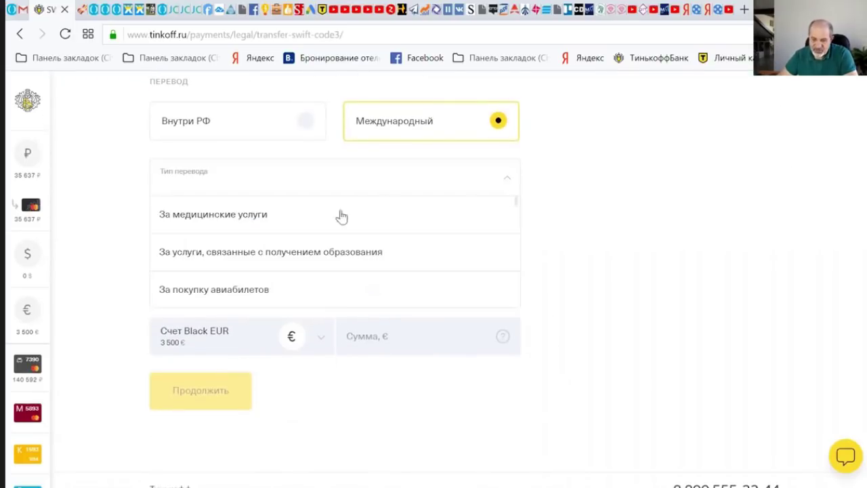
click(326, 254)
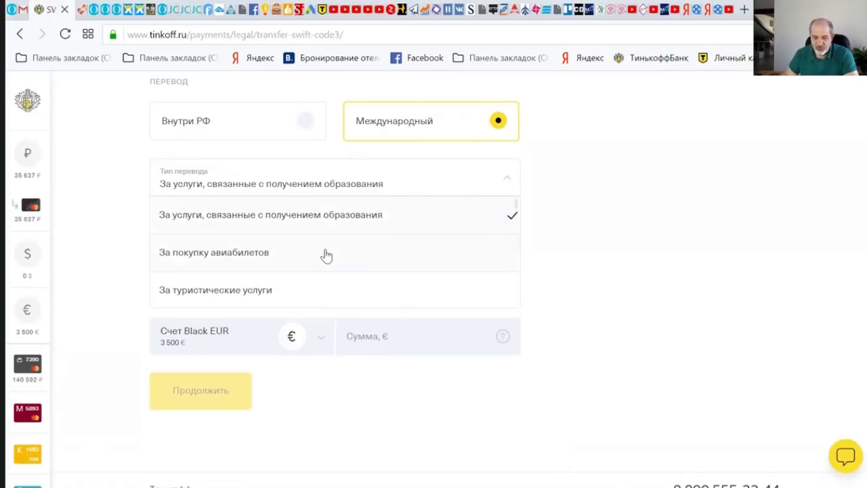
click(326, 254)
click(325, 255)
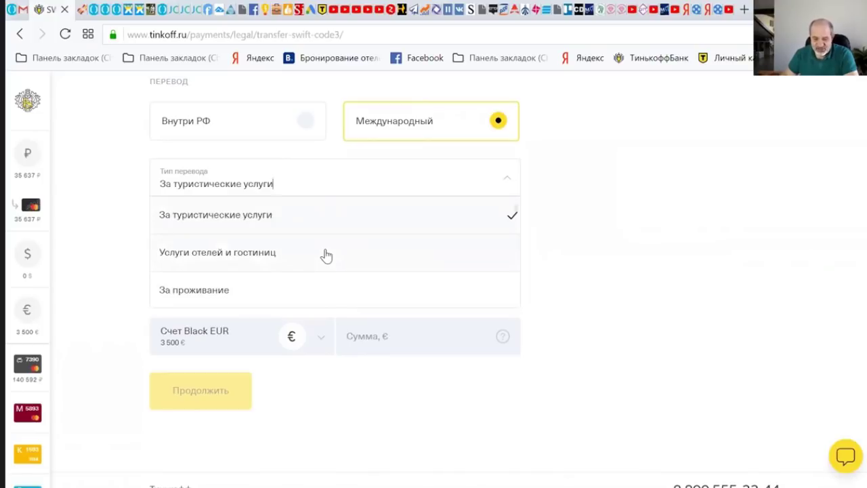
click(326, 255)
click(326, 255)
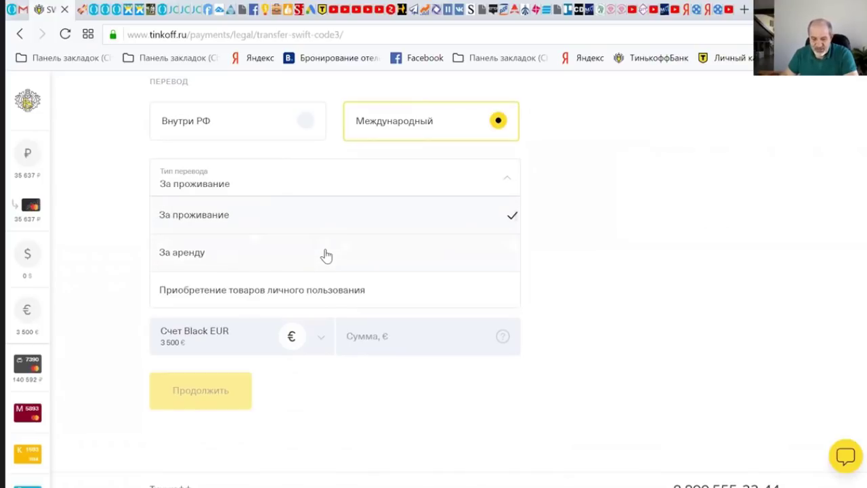
click(326, 254)
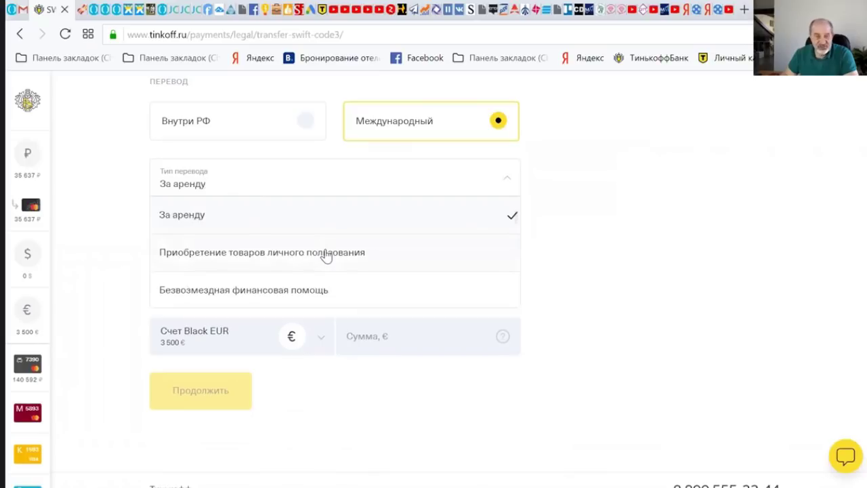
click(326, 255)
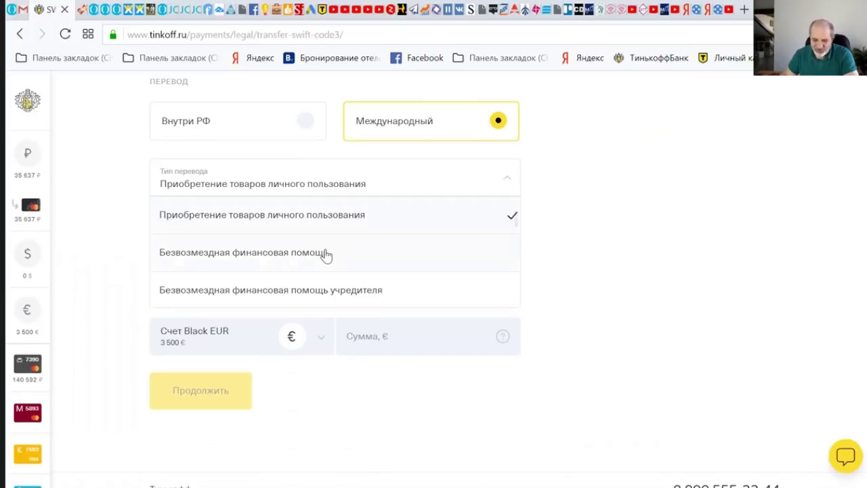
click(326, 254)
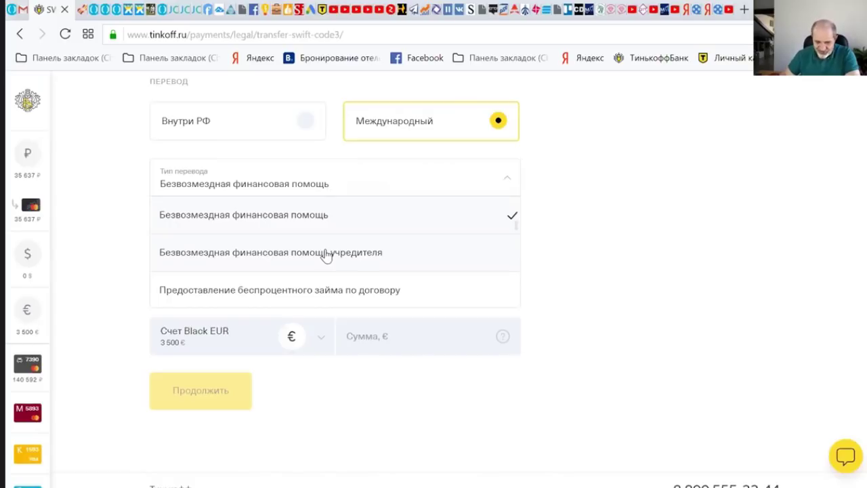
- Step through the loan-related transfer types up to Пополнение электронного кошелька
key(Down)
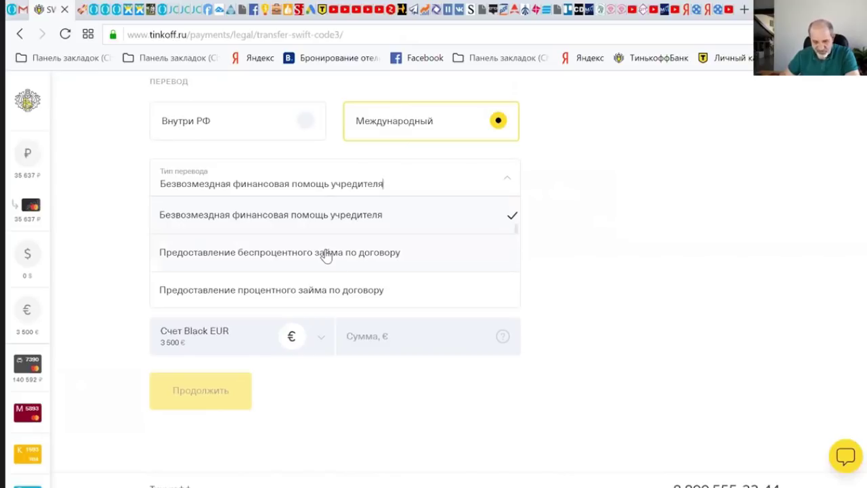
click(325, 252)
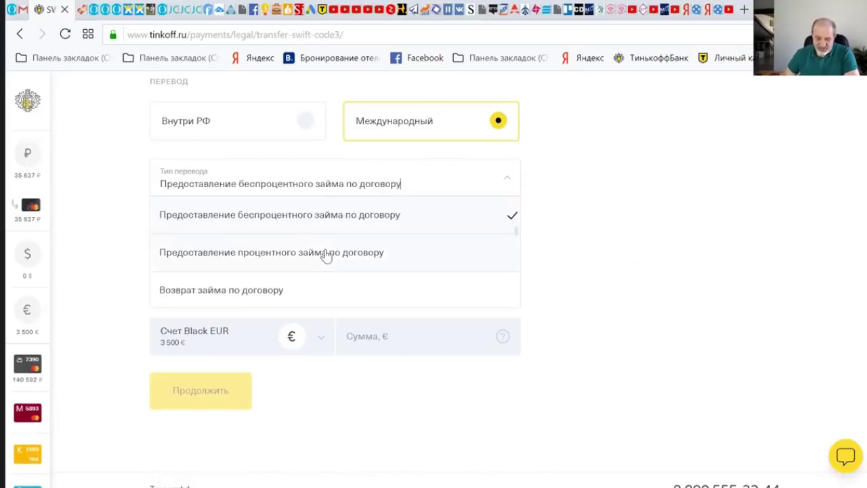
click(325, 252)
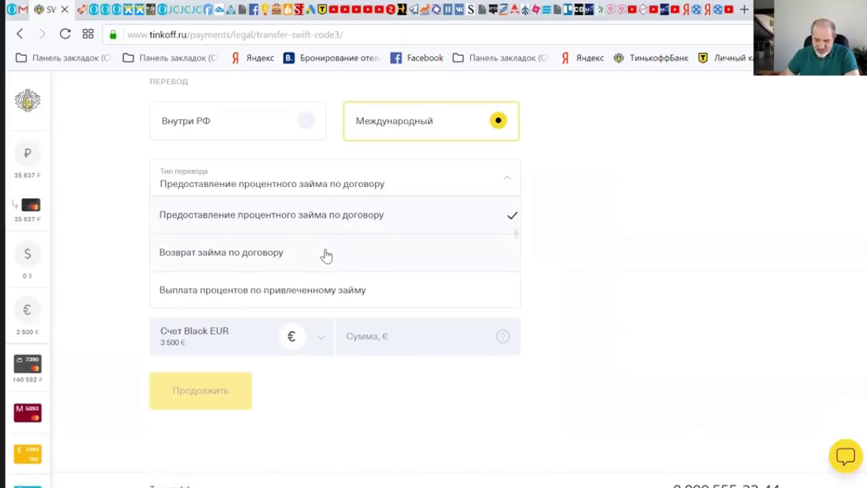
click(326, 255)
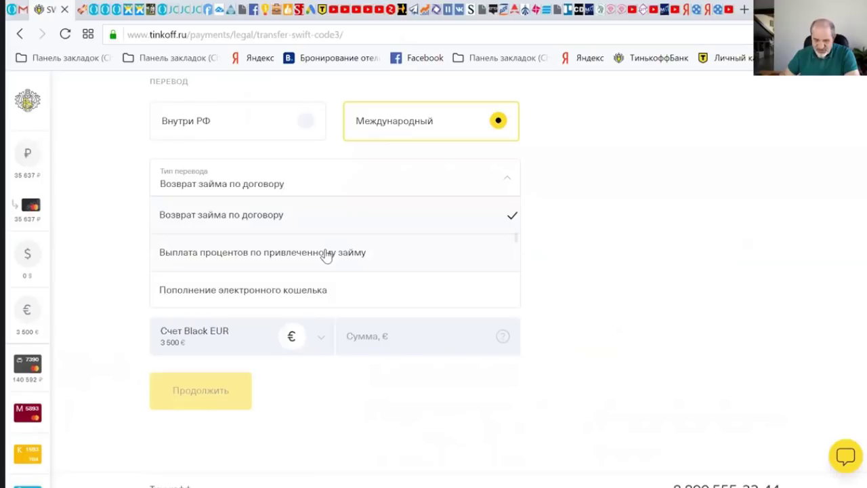
click(326, 255)
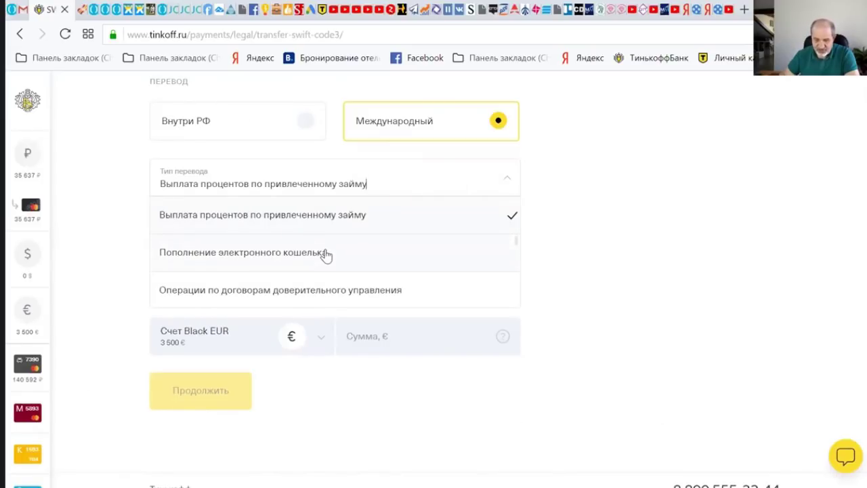
click(326, 256)
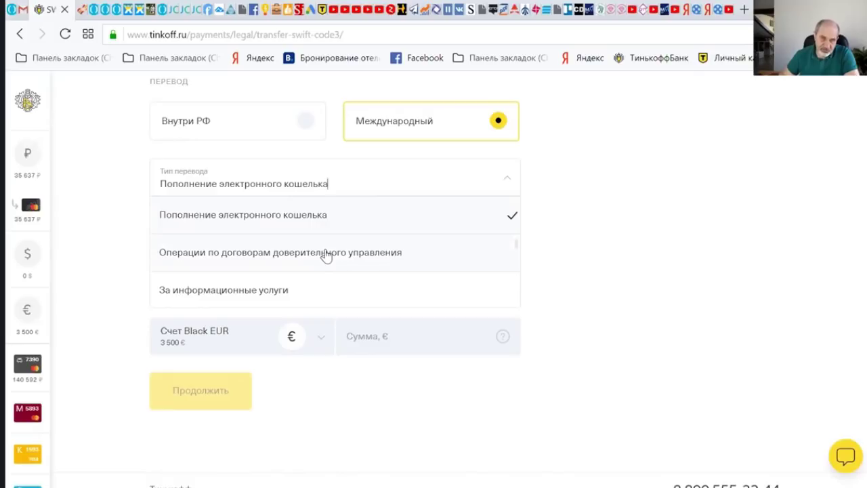
- Select Перечисление страховой премии с указанием вида страхования as the transfer type
key(Down)
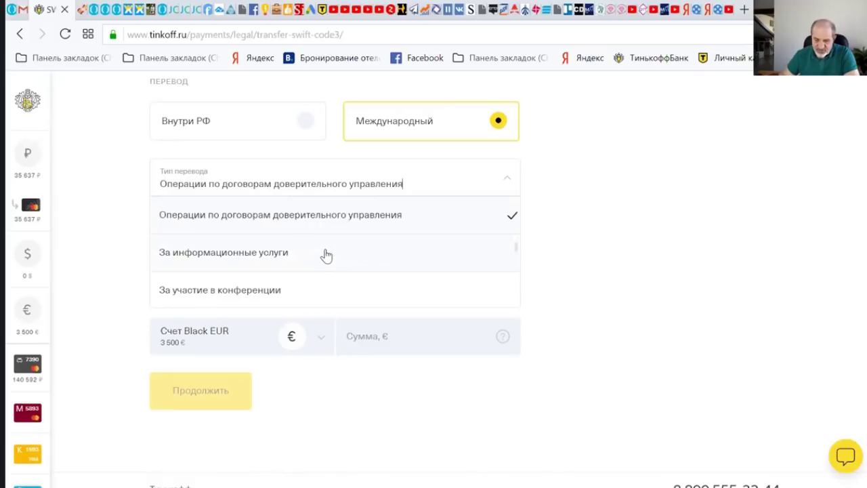
key(Down)
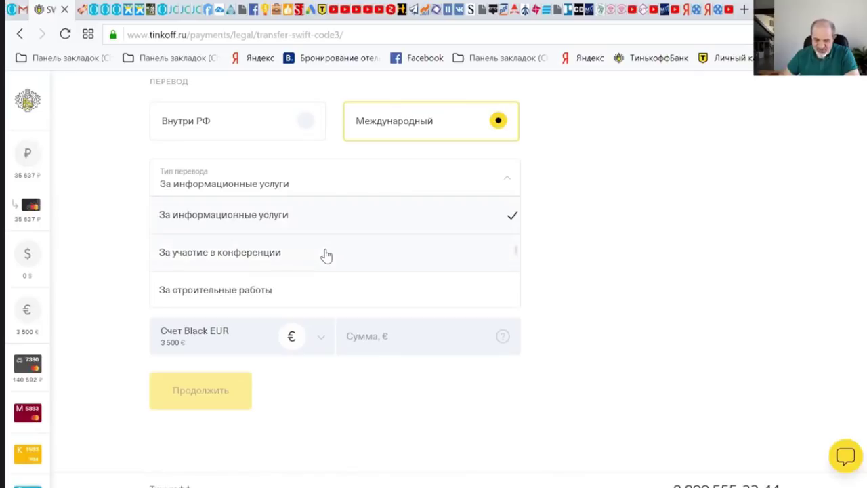
key(Down)
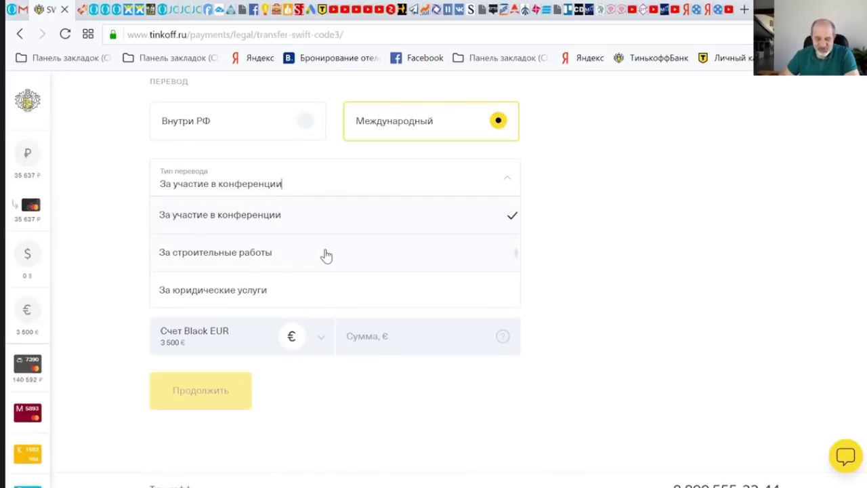
key(Down)
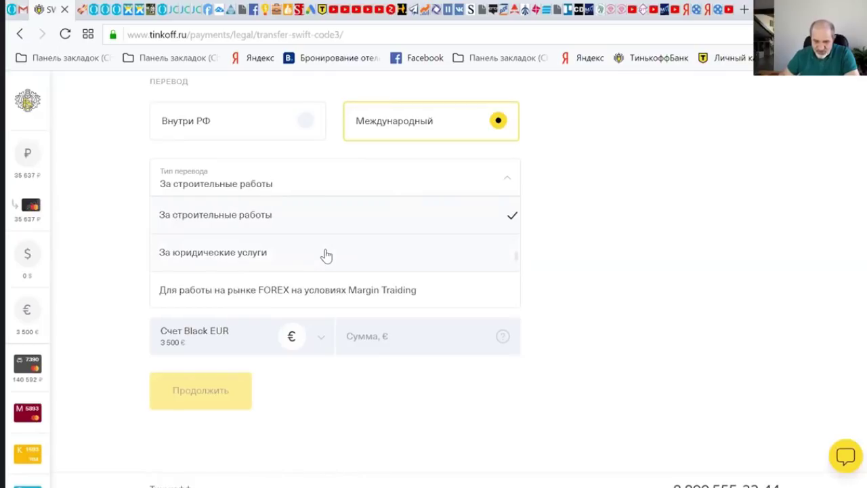
key(Down)
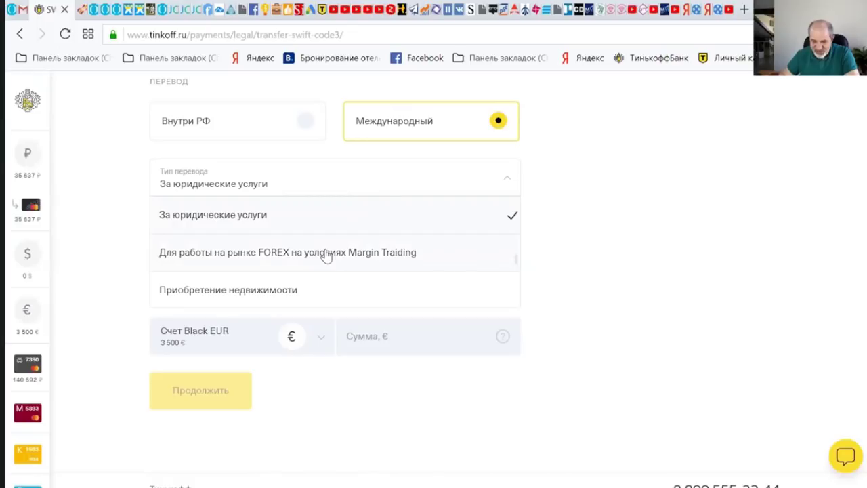
key(Down)
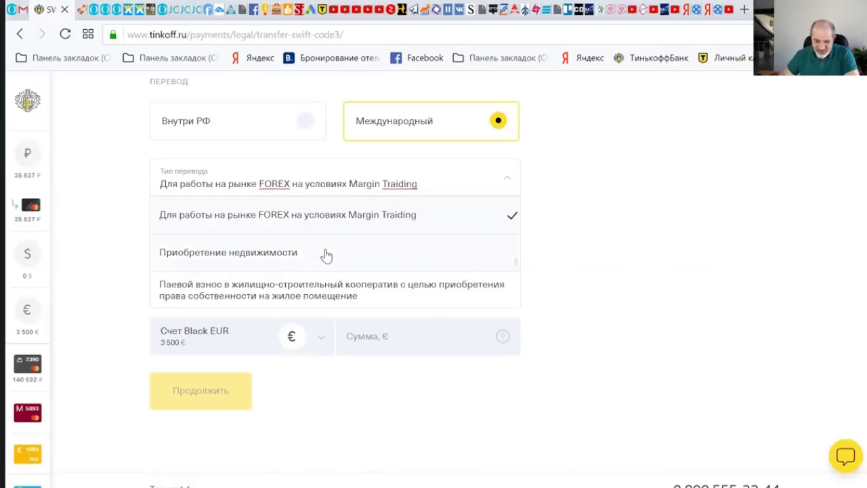
key(Down)
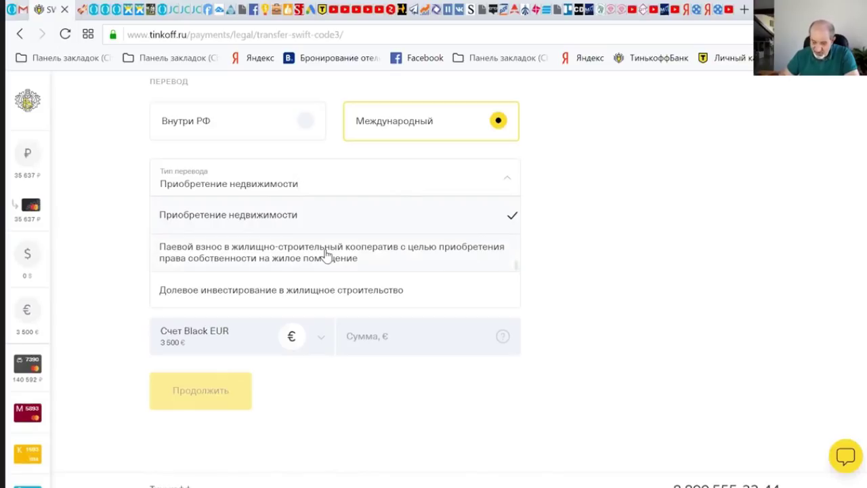
key(Down)
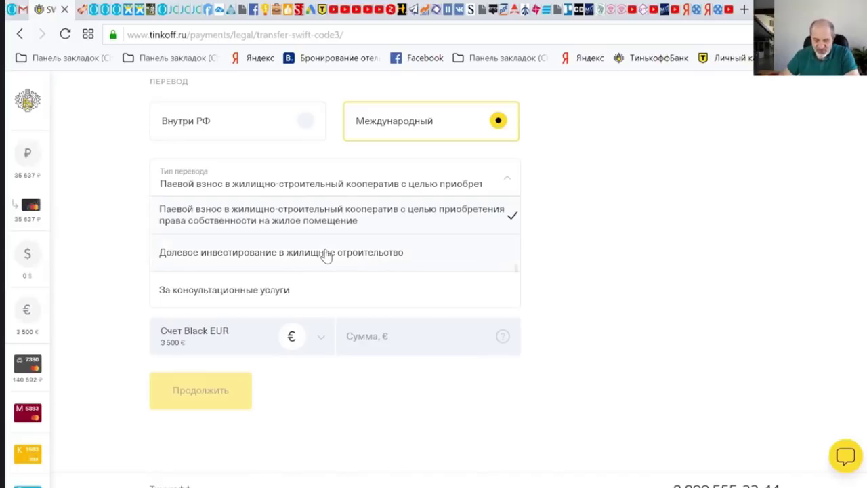
key(Down)
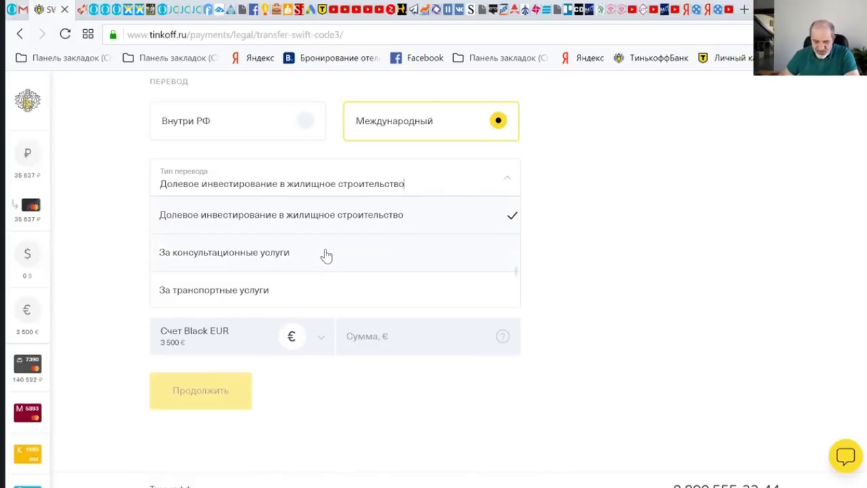
key(Down)
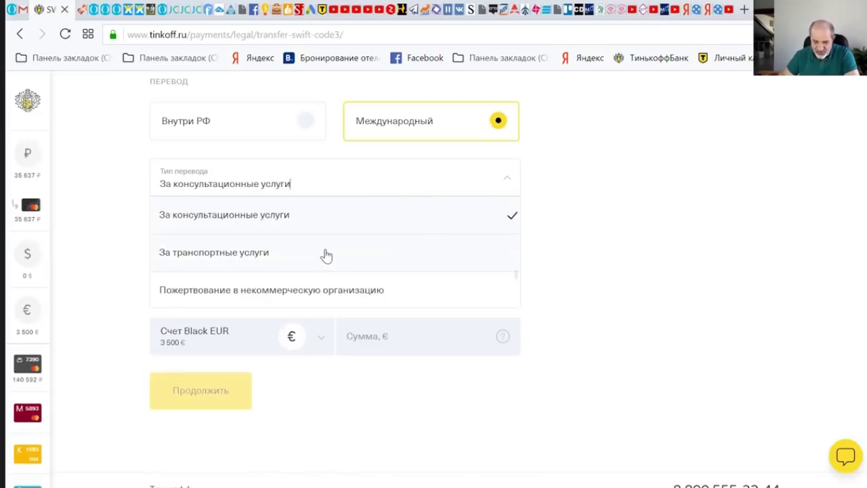
key(Down)
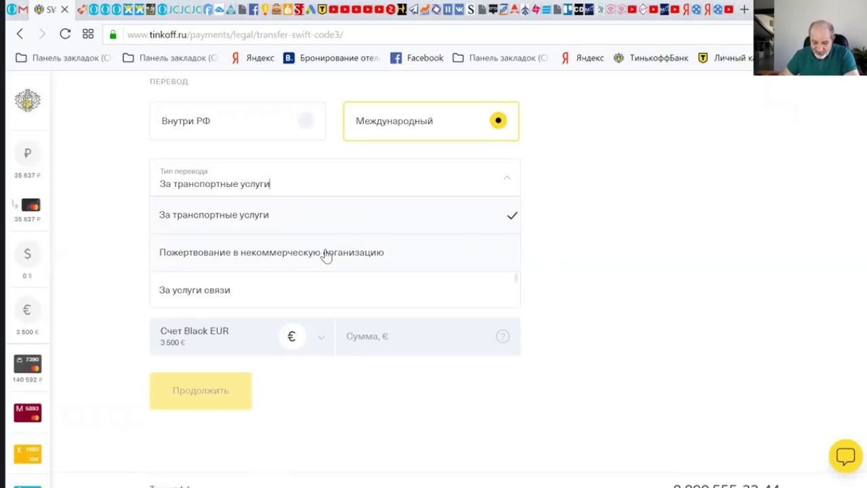
key(Down)
key(Down)
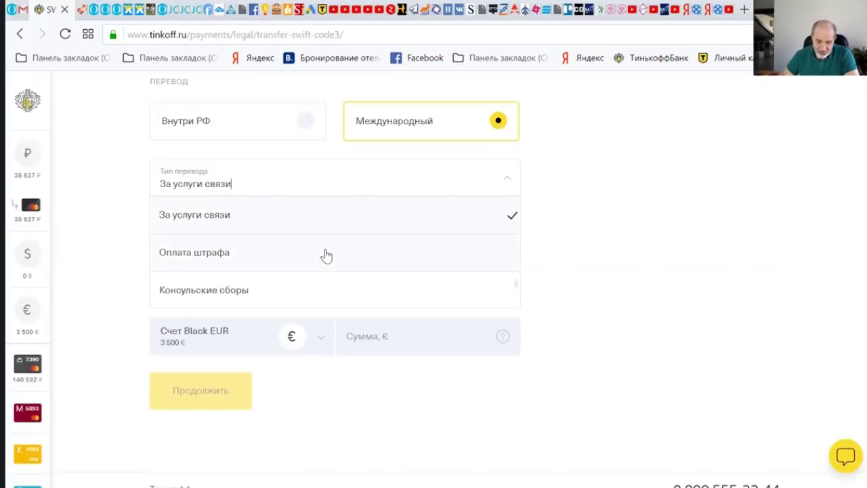
key(Down)
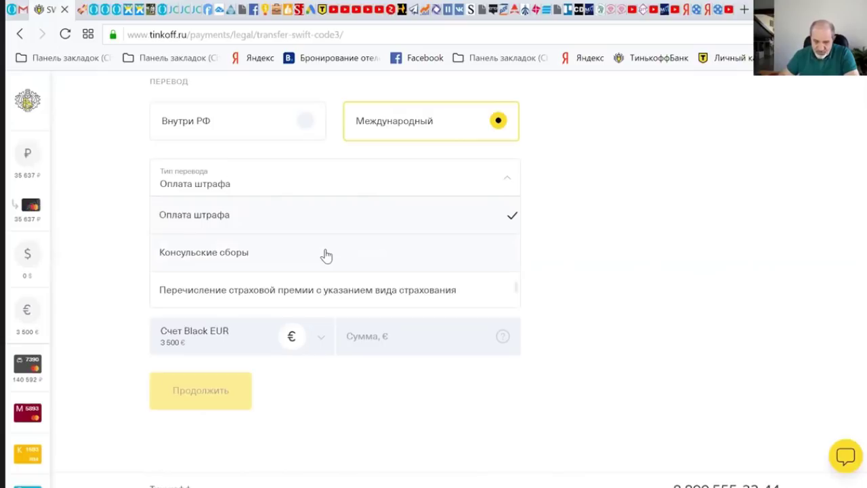
key(Down)
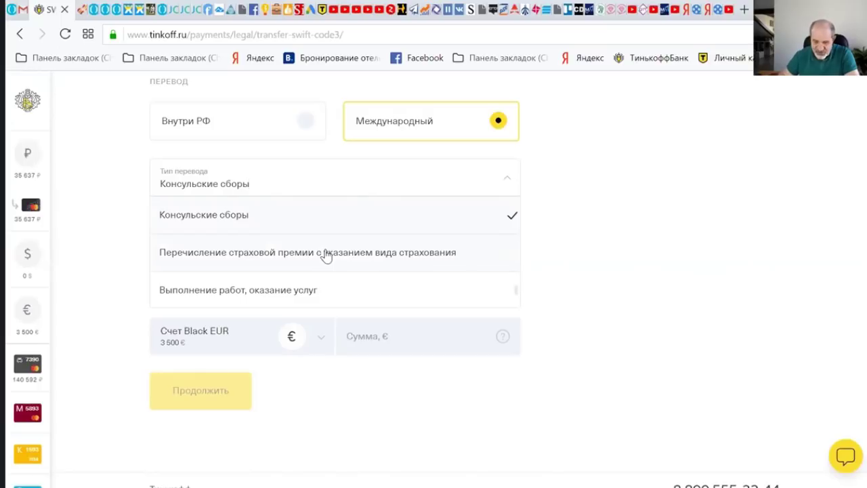
key(Down)
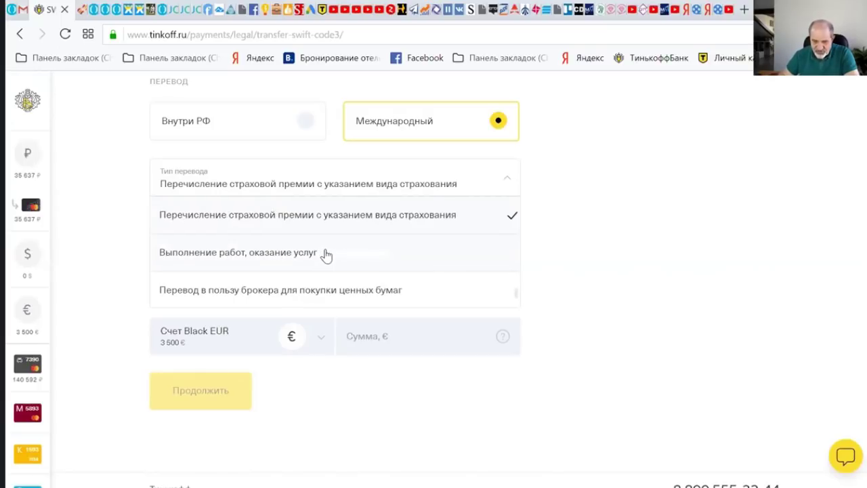
key(Down)
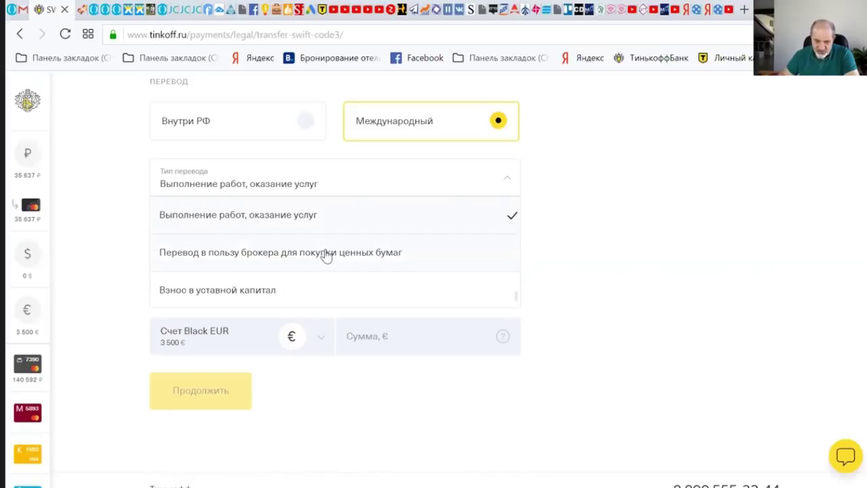
key(Down)
key(Down)
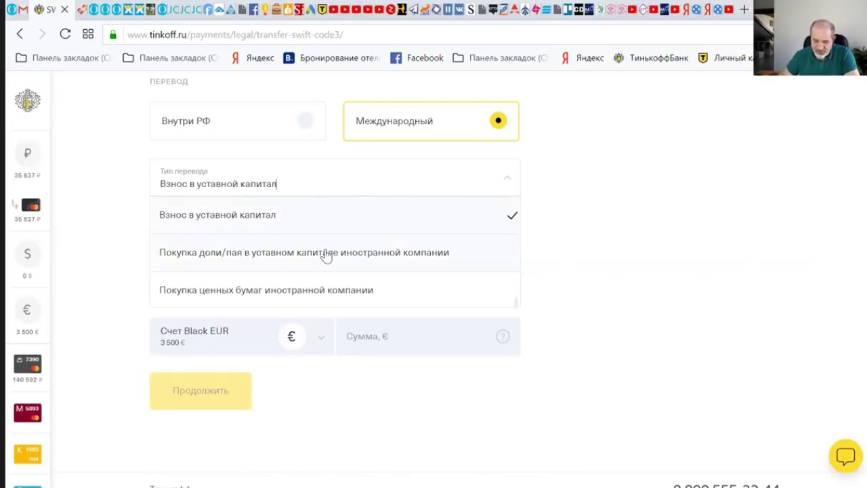
key(Down)
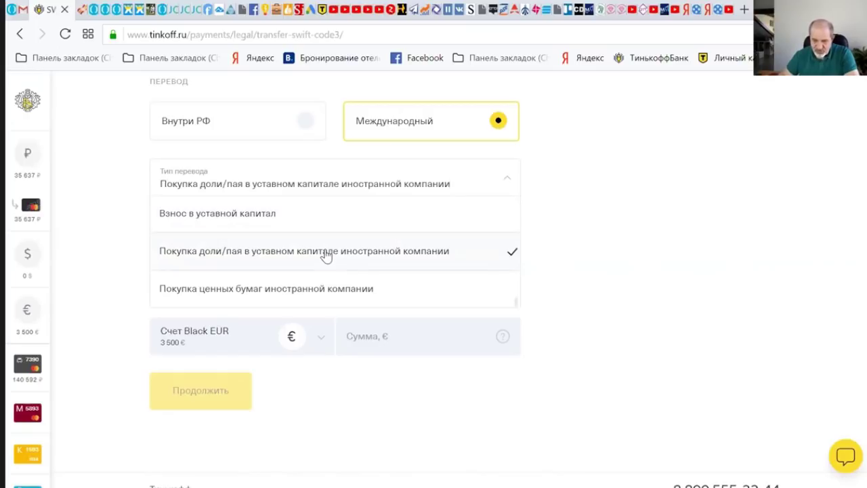
key(Down)
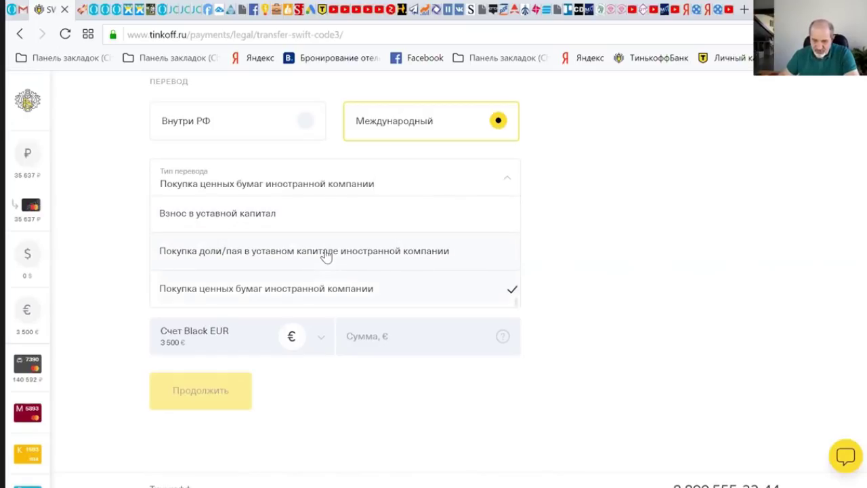
key(Down)
key(Up)
key(Up)
key(Up)
key(Down)
key(Down)
key(Down)
key(Down)
key(Return)
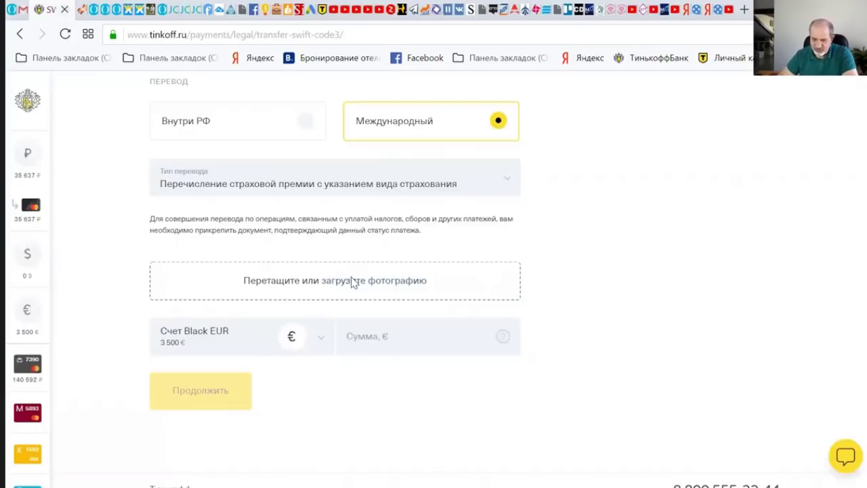
- Attach the invoice PDF as the supporting document and enter the amount 3434 €
click(351, 282)
double_click(285, 117)
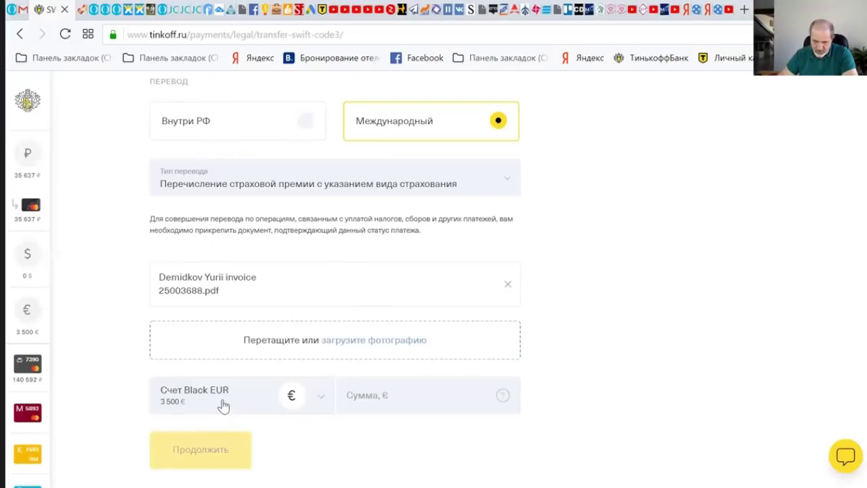
click(396, 405)
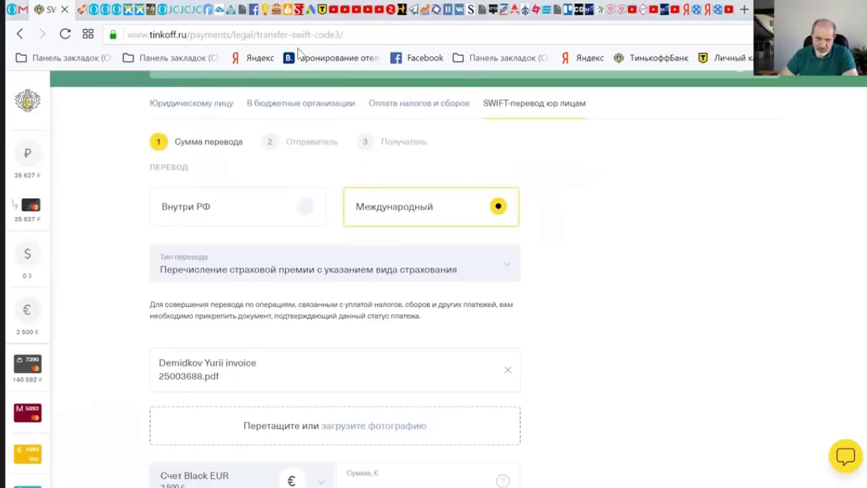
click(22, 10)
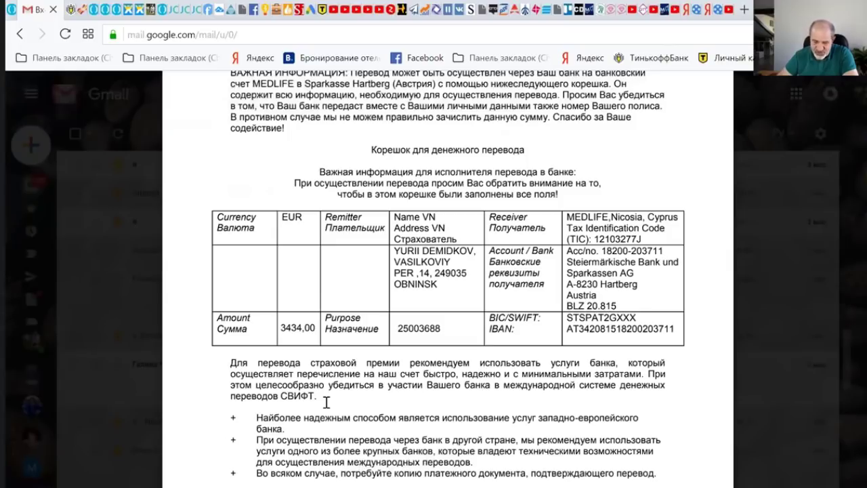
key(ctrl+Tab)
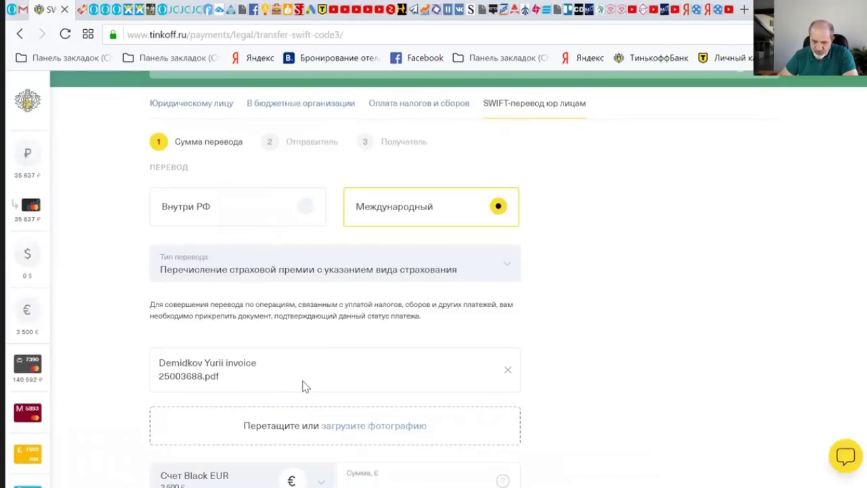
scroll(302, 386, down, 2)
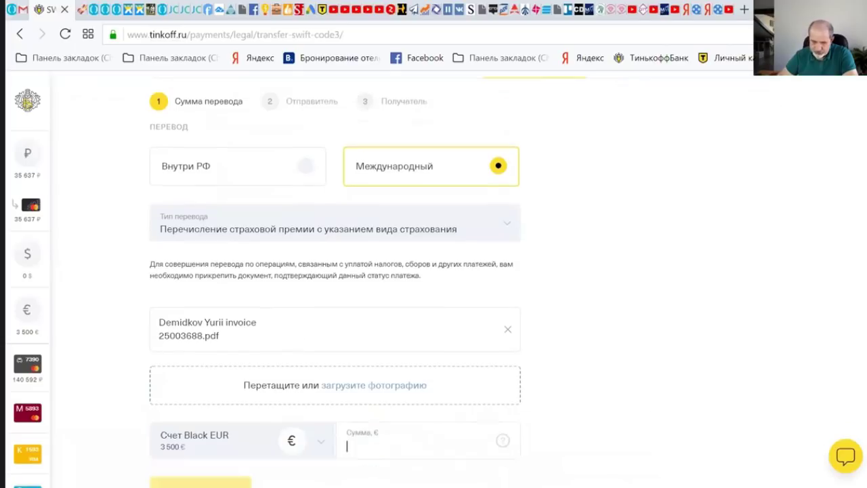
text(3434)
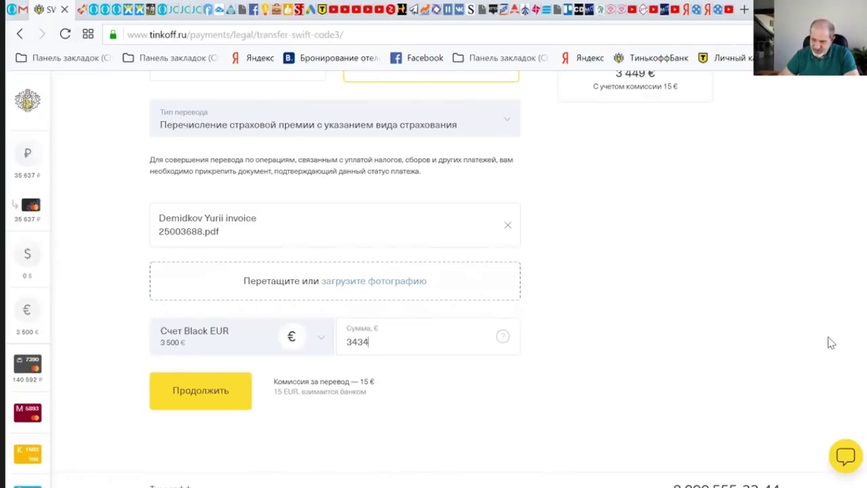
scroll(434, 271, down, 1)
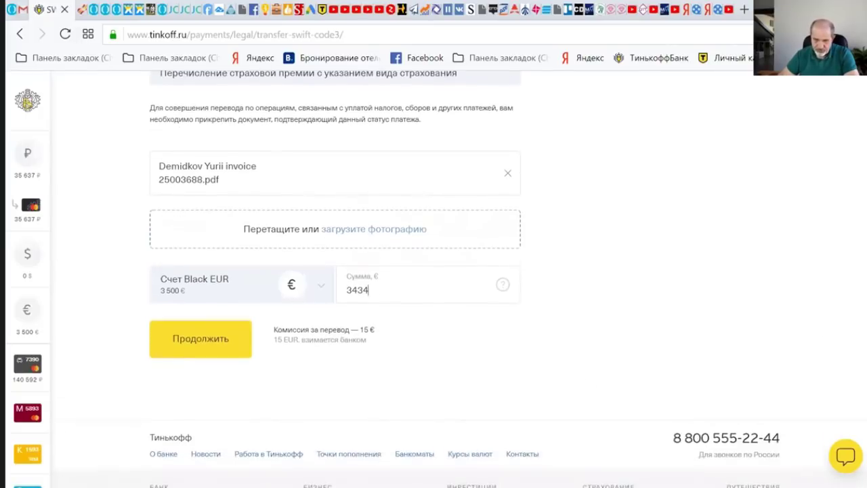
- Paste the sender's street into Улица and continue to the recipient details
click(201, 306)
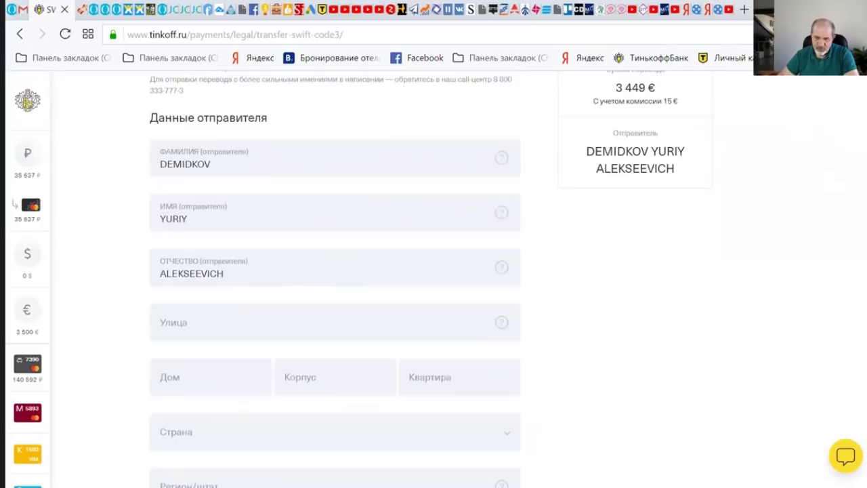
scroll(224, 312, down, 2)
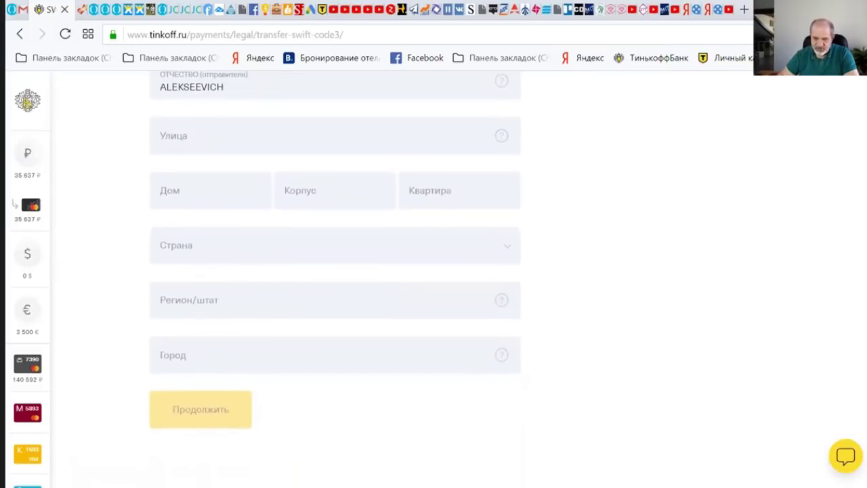
click(370, 144)
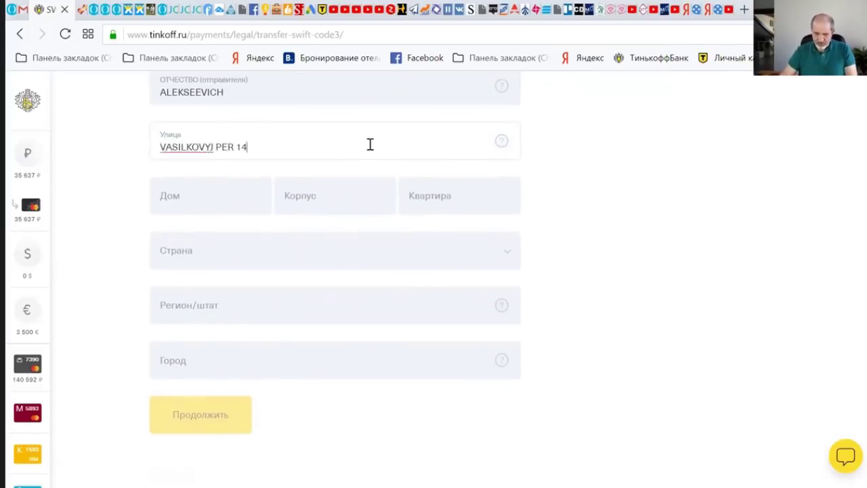
key(Return)
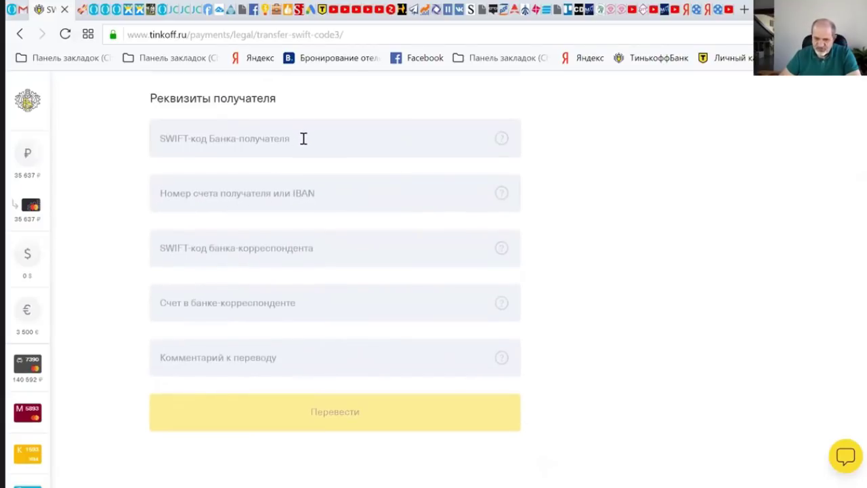
- Fill the recipient bank SWIFT code STSPAT2GXXX and the bank account fields from the invoice
click(300, 135)
key(ctrl+shift+Tab)
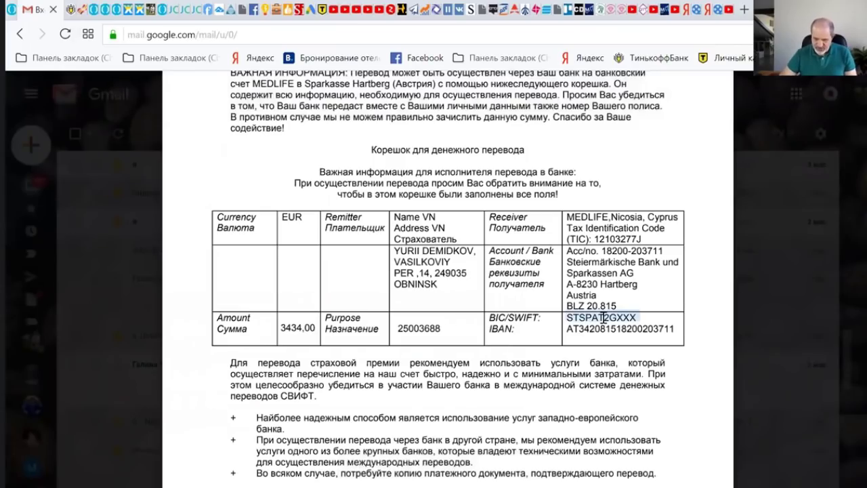
key(ctrl+Tab)
text(STSPAT2GXXX)
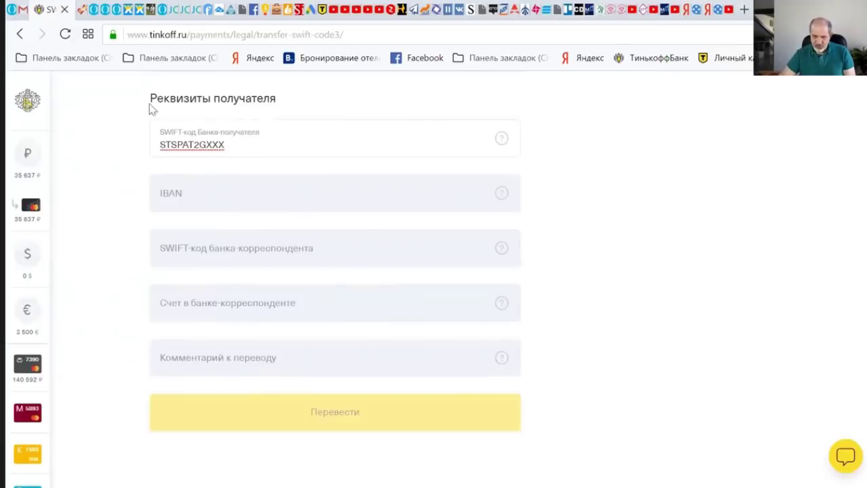
key(ctrl+shift+Tab)
click(347, 411)
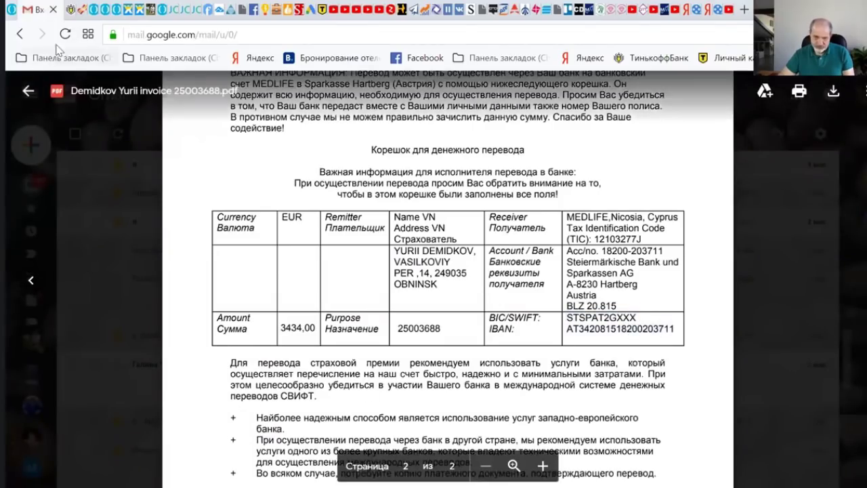
click(70, 9)
click(251, 250)
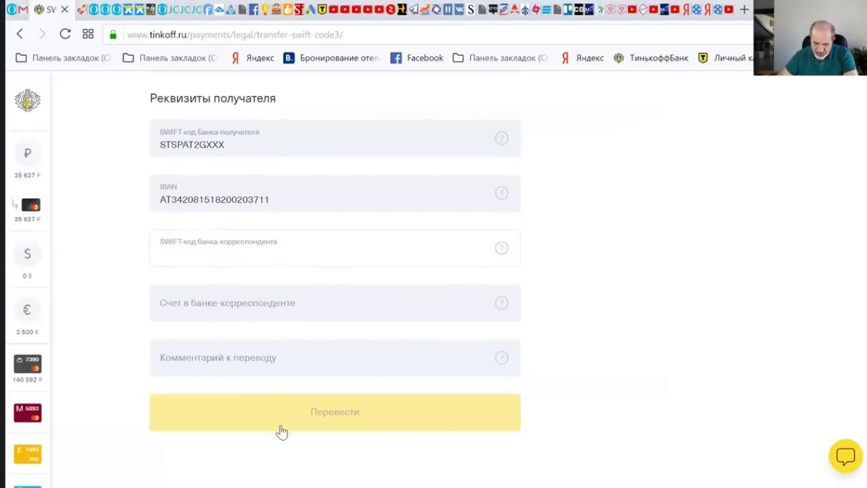
click(27, 9)
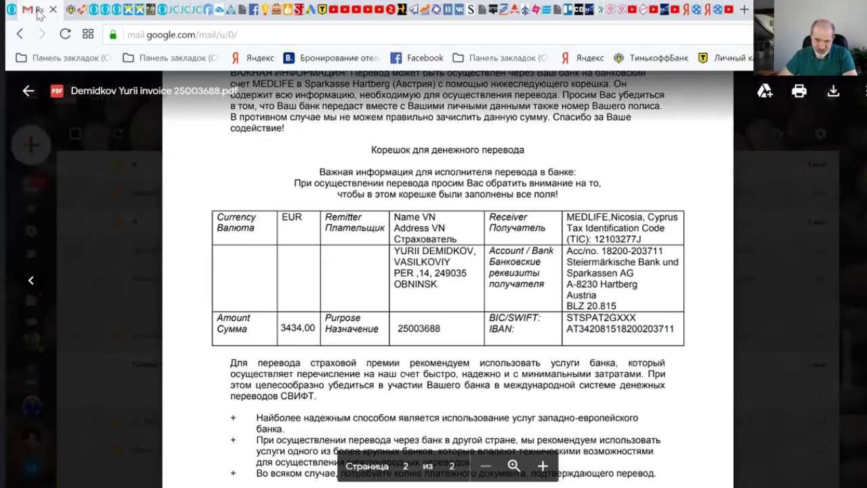
click(65, 10)
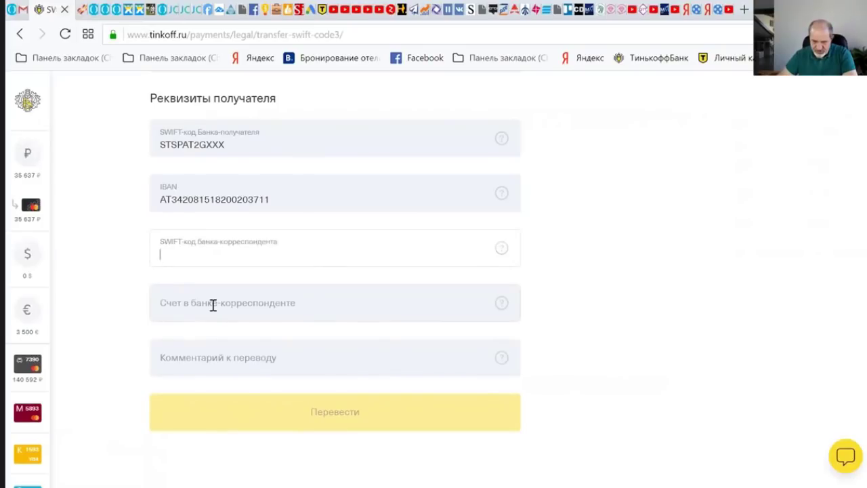
click(213, 305)
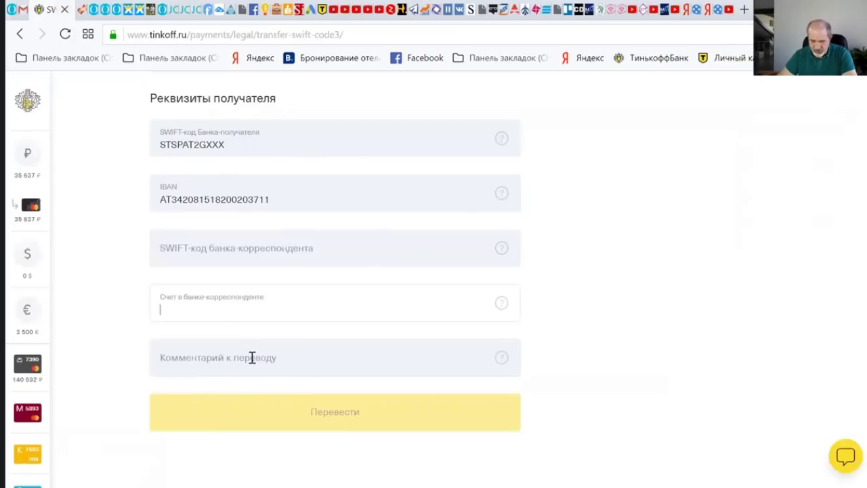
- Copy the recipient's bank-details block from the invoice into the transfer comment
click(252, 358)
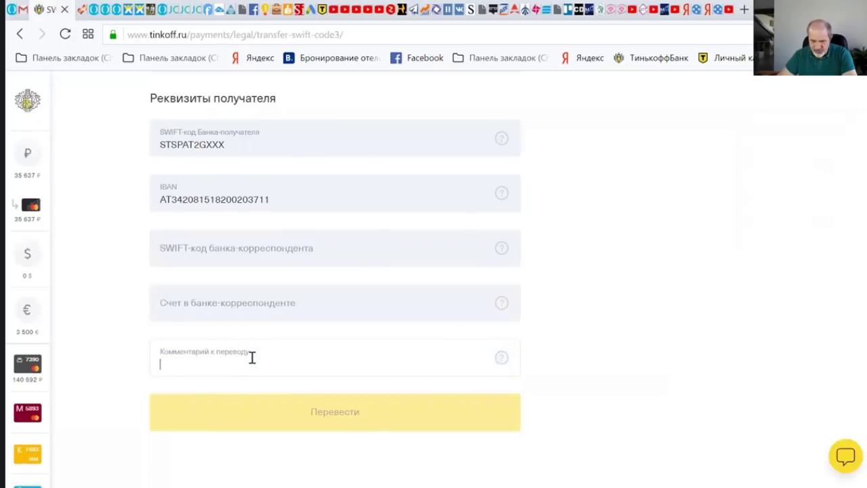
click(28, 10)
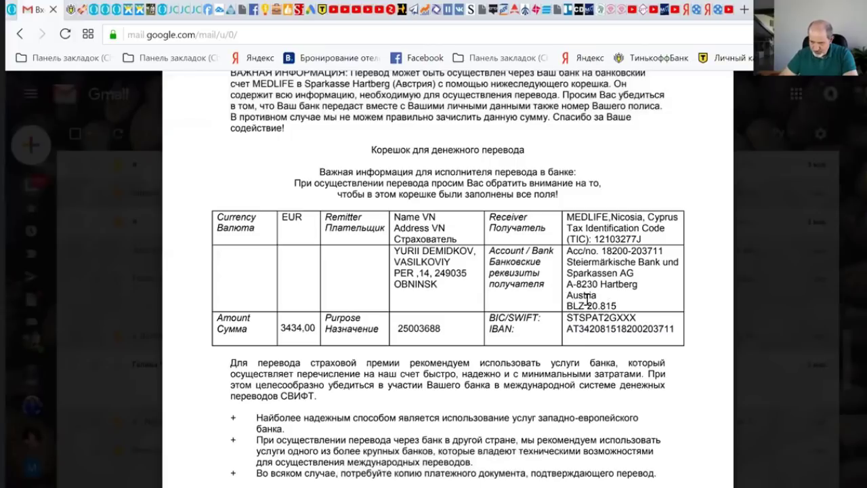
triple_click(618, 305)
key(ctrl+c)
key(ctrl+Tab)
key(ctrl+v)
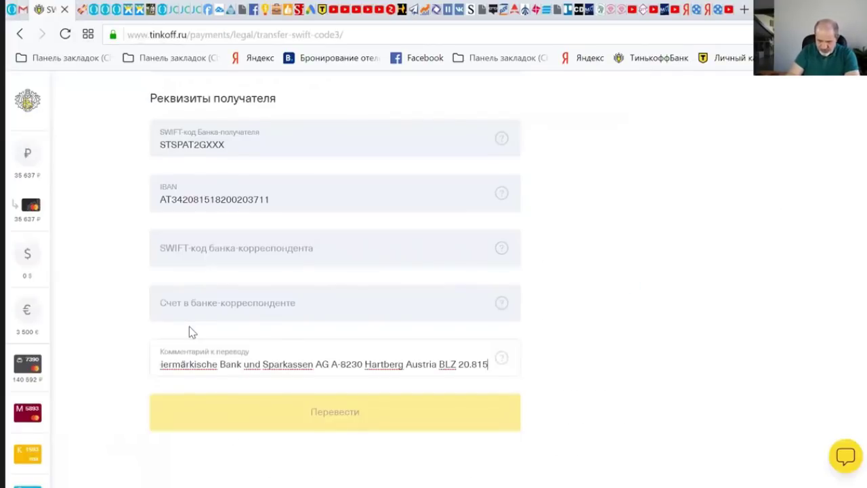
scroll(861, 186, up, 10)
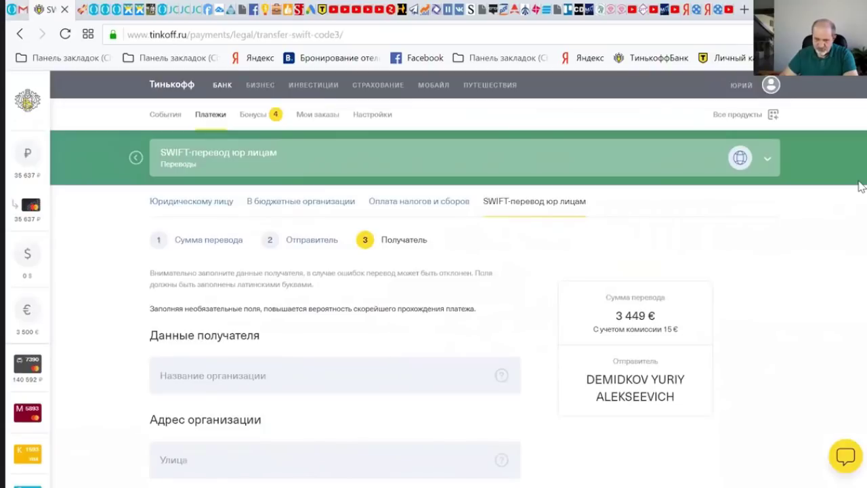
- Remove the slash from 'Acc/no.' in the transfer comment
scroll(861, 186, down, 3)
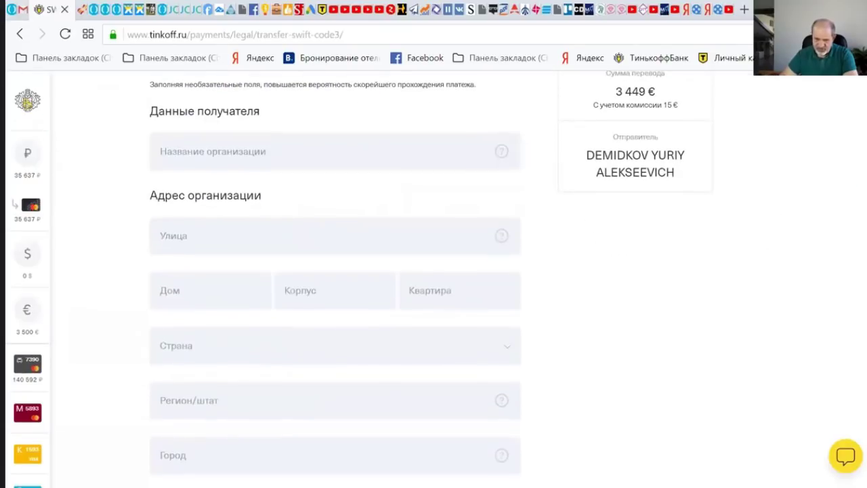
scroll(860, 186, down, 10)
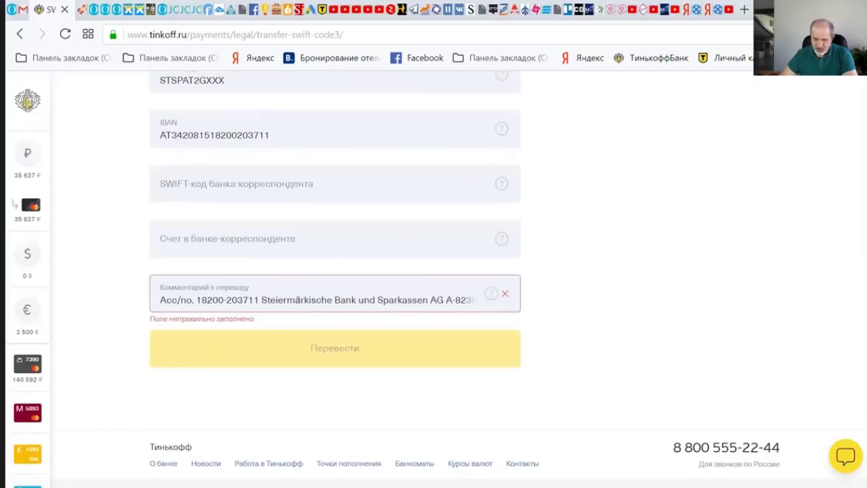
click(378, 300)
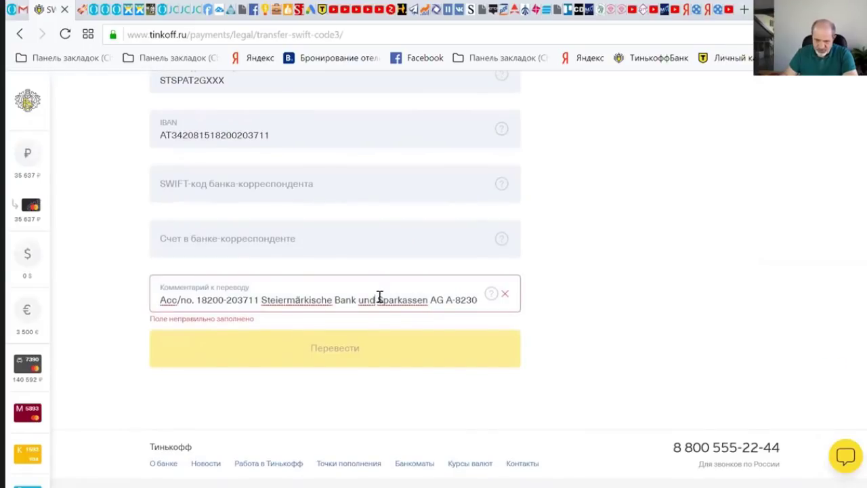
key(BackSpace)
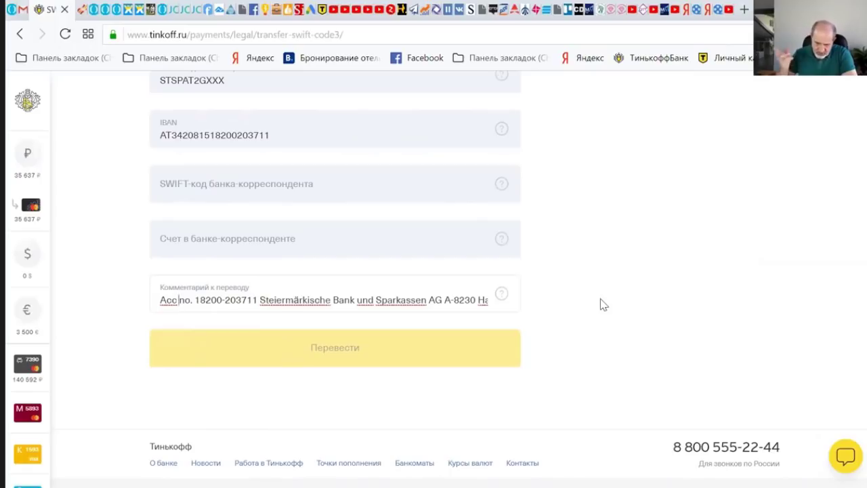
- Delete the umlaut letter ä from 'Steiermärkische' in the comment
click(30, 9)
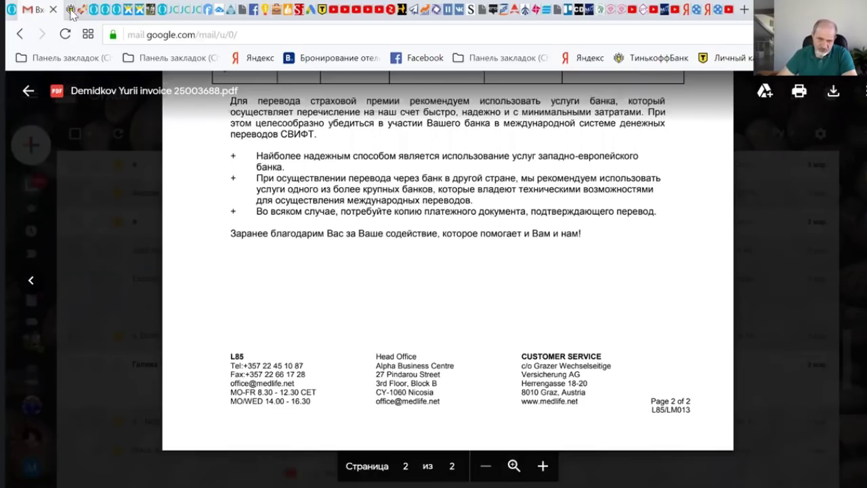
click(70, 11)
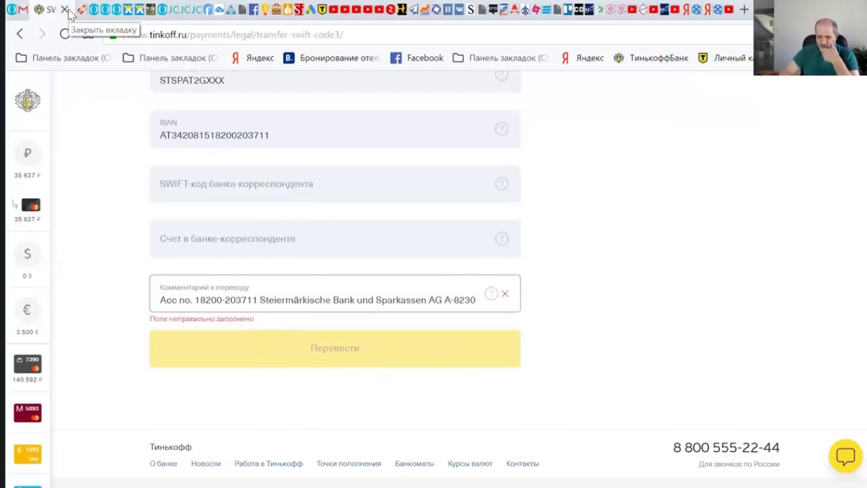
mouse_move(598, 304)
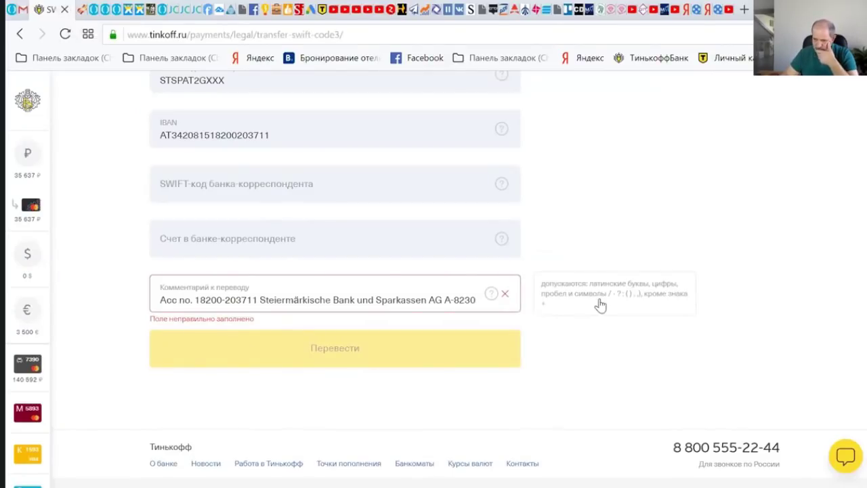
click(436, 299)
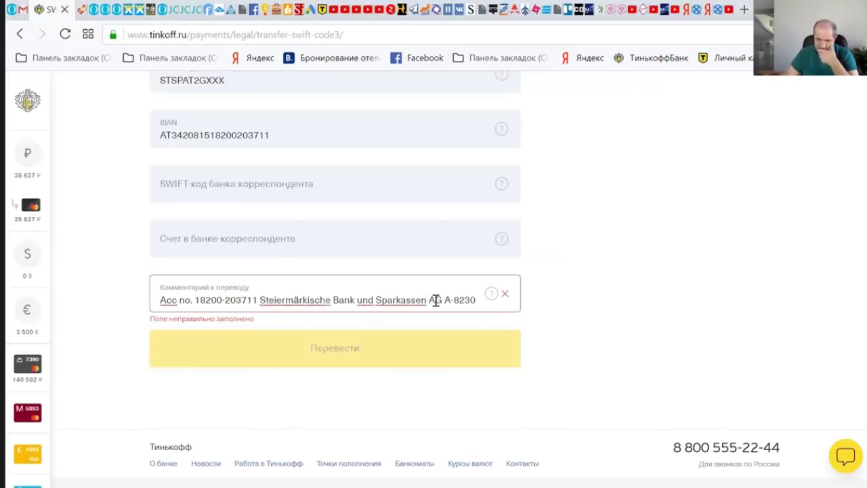
key(BackSpace)
click(372, 353)
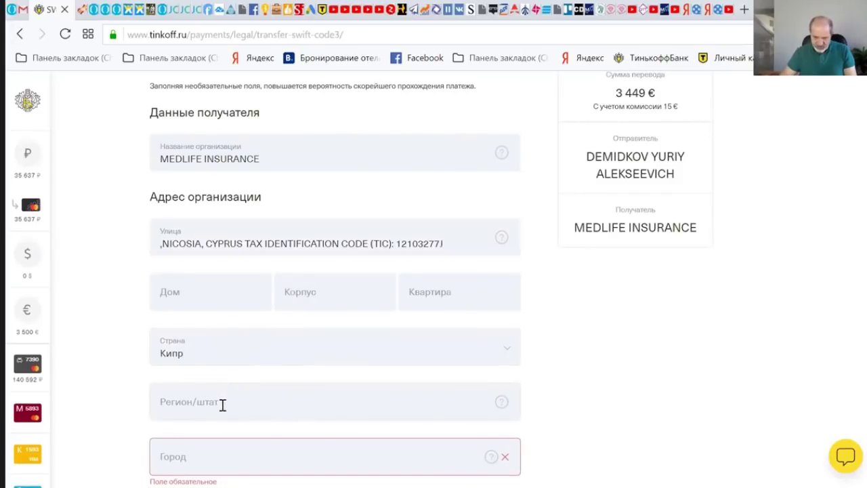
click(223, 403)
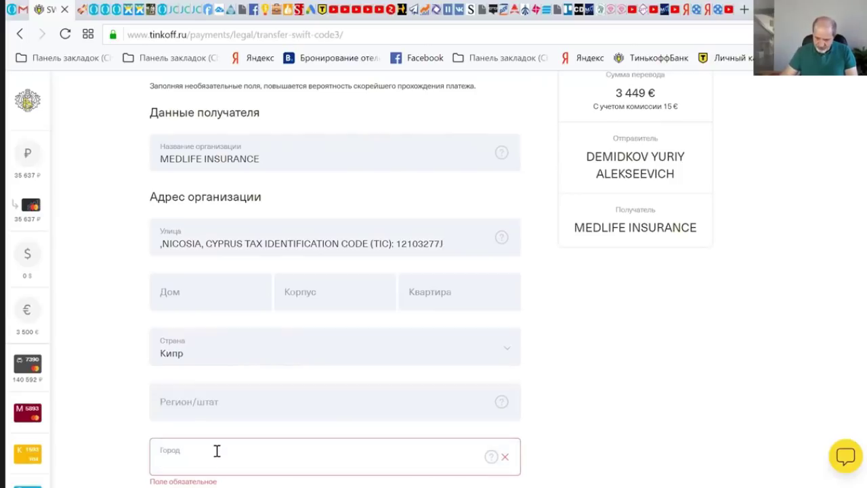
scroll(458, 315, up, 1)
click(453, 299)
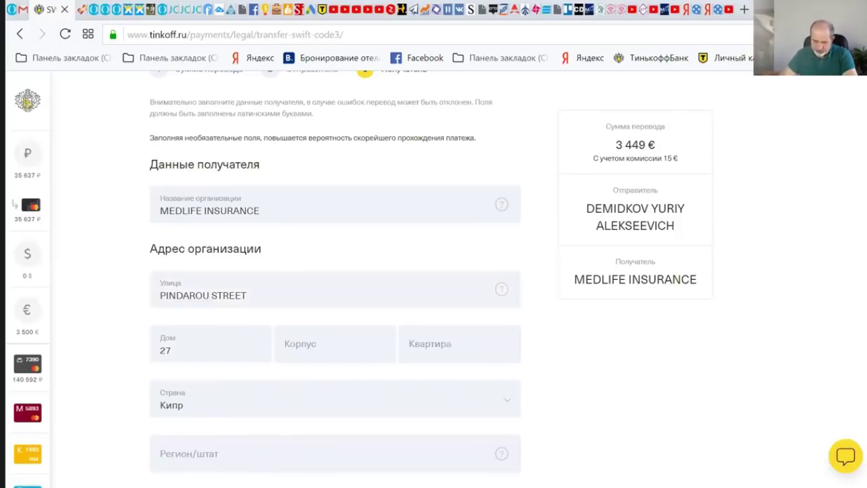
scroll(460, 279, down, 8)
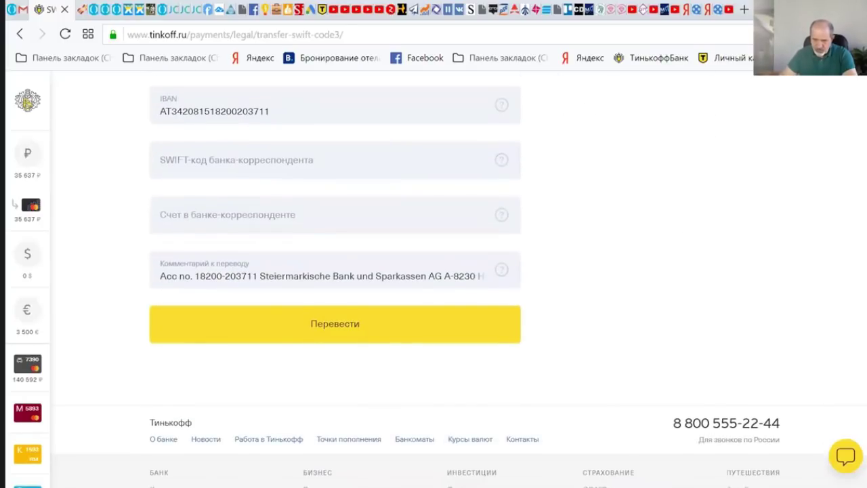
scroll(460, 279, up, 7)
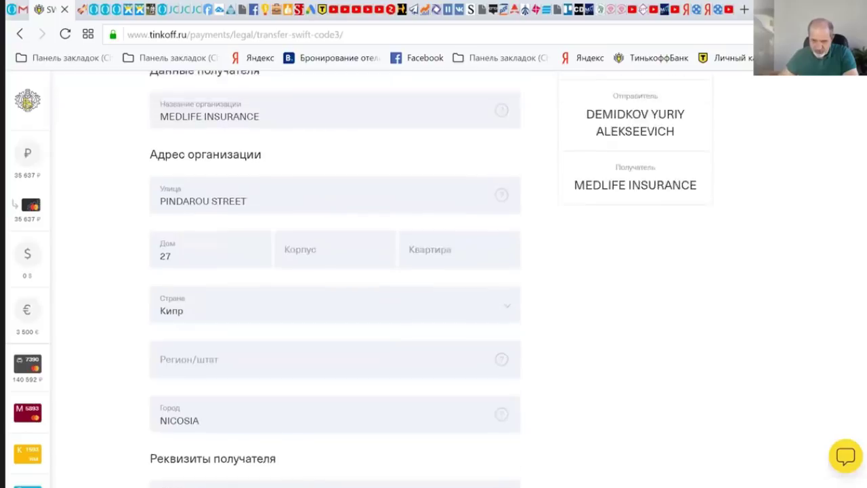
scroll(368, 376, down, 7)
click(368, 372)
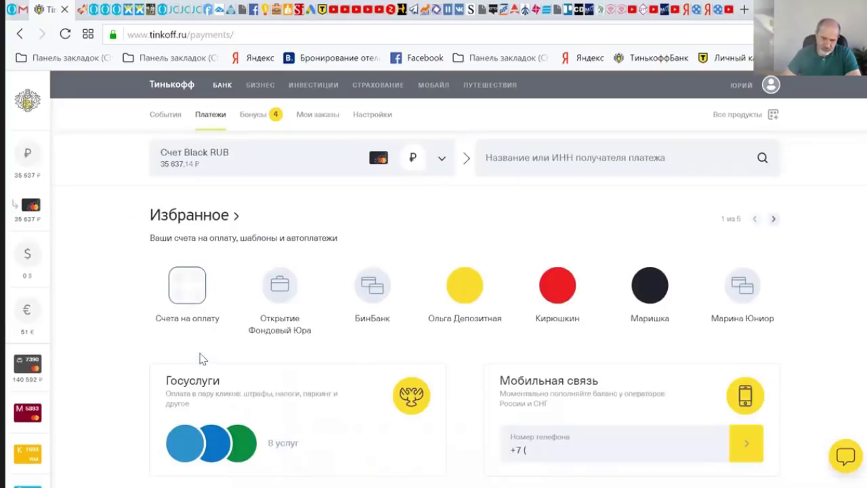